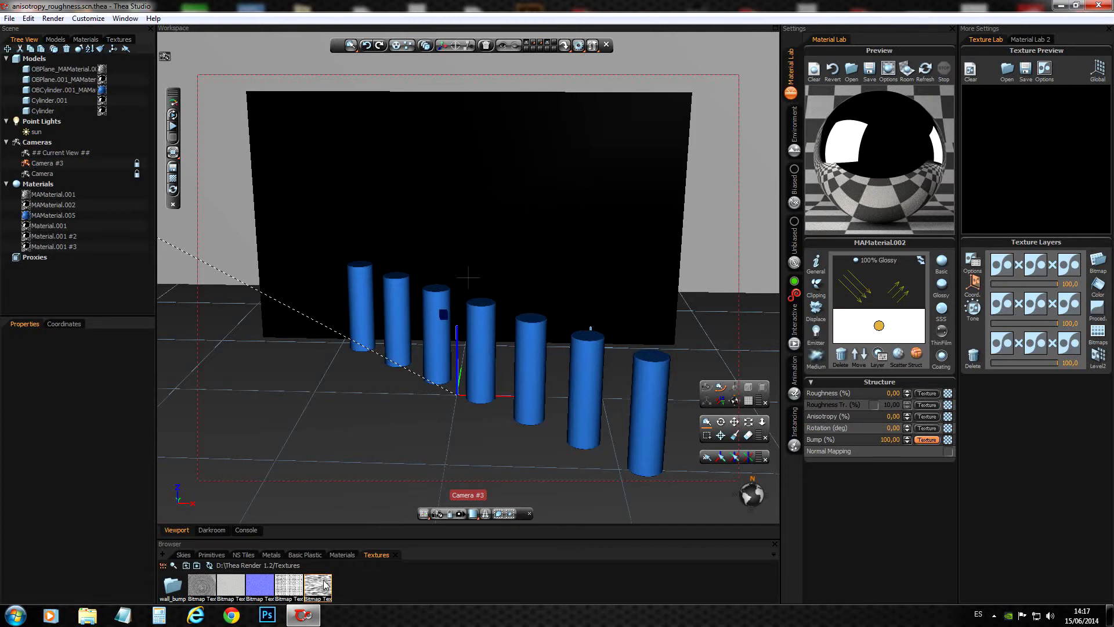
# - Try the horizontally streaked bitmap as the bump texture of MAMaterial.002, and remove it from the bump slot
pyautogui.moveTo(319, 588)
pyautogui.mouseDown()
pyautogui.moveTo(912, 495)
pyautogui.moveTo(948, 442)
pyautogui.mouseUp()
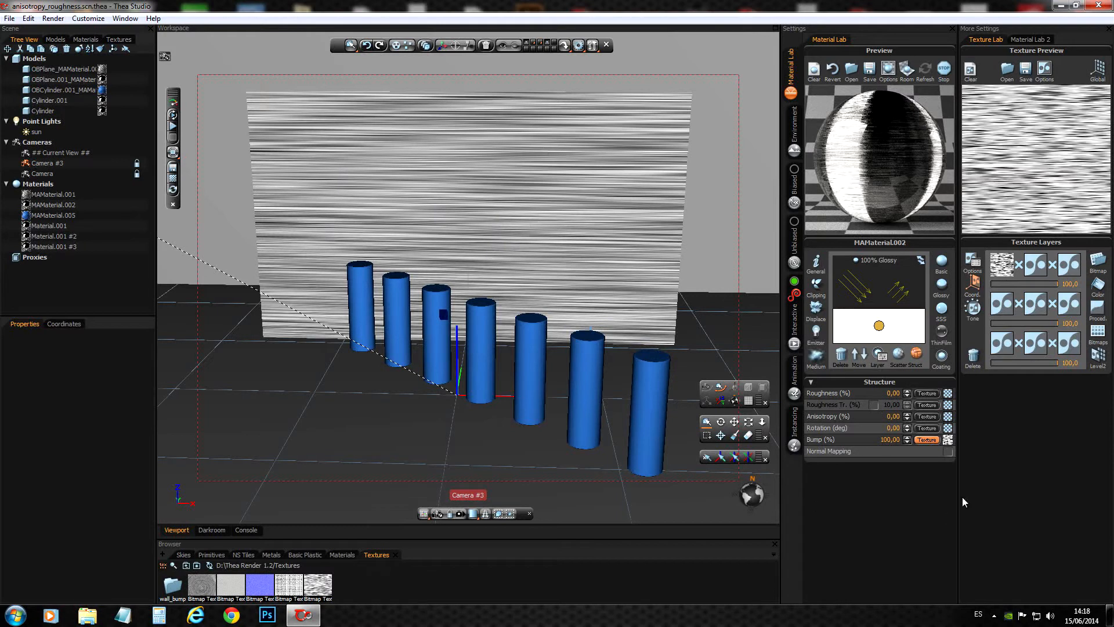
pyautogui.rightClick(949, 441)
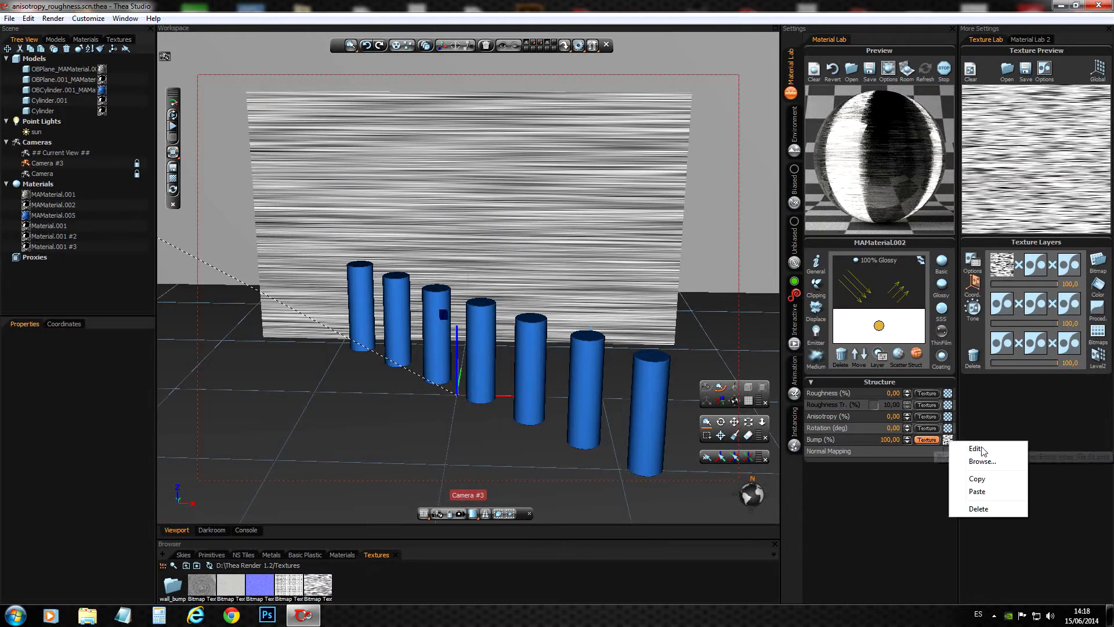
pyautogui.click(999, 508)
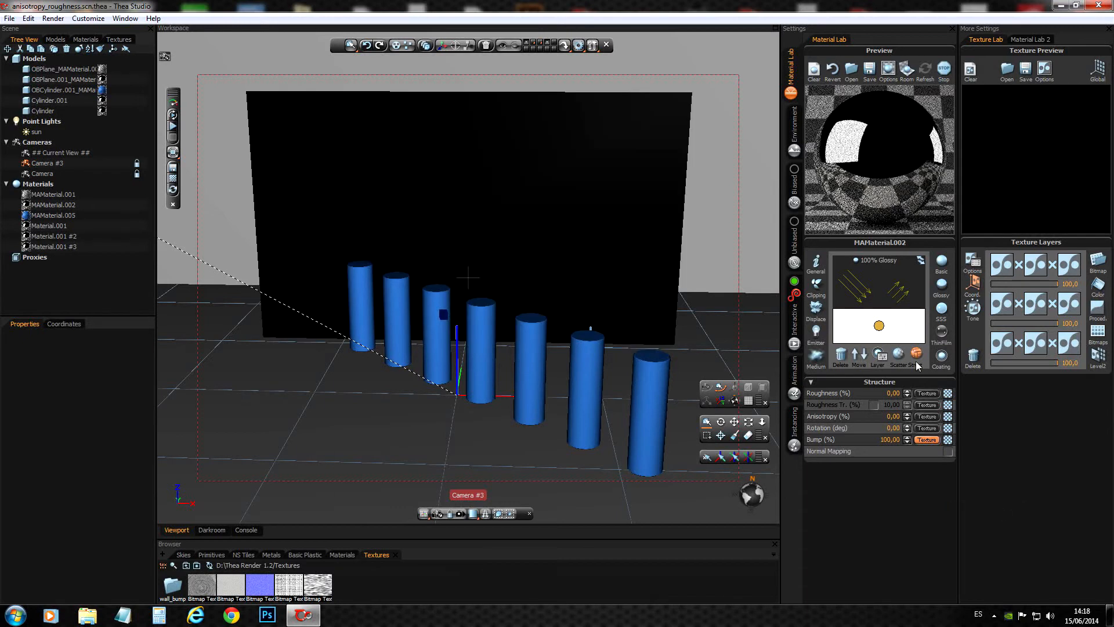
# - Start the interactive render and set the anisotropy of MAMaterial.002 first to 10%, and finally to 20%
pyautogui.click(173, 118)
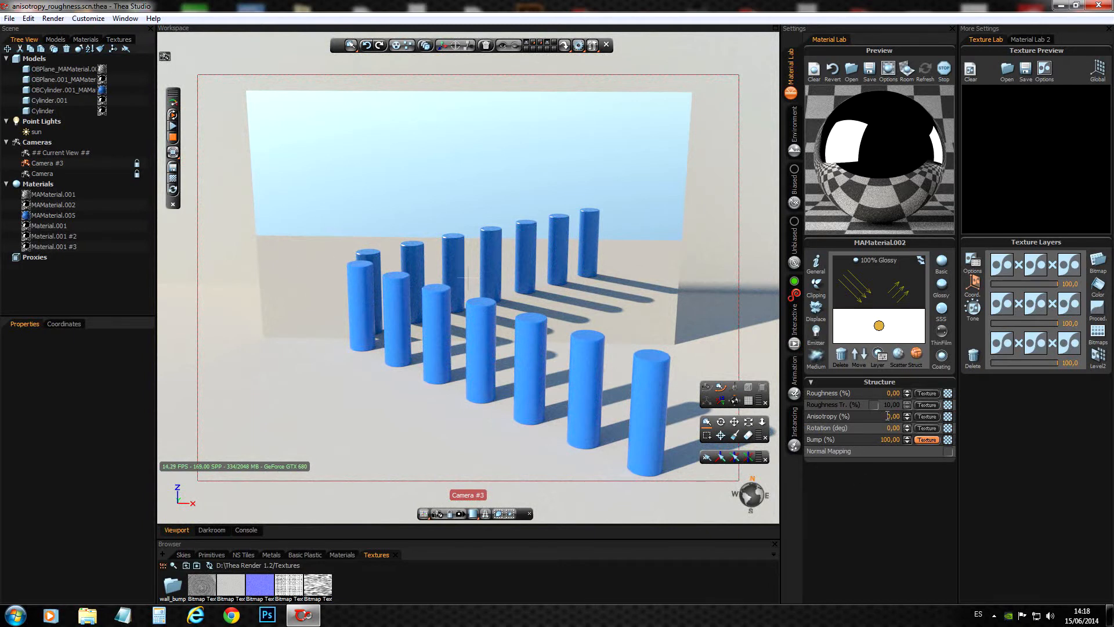
pyautogui.press('Return')
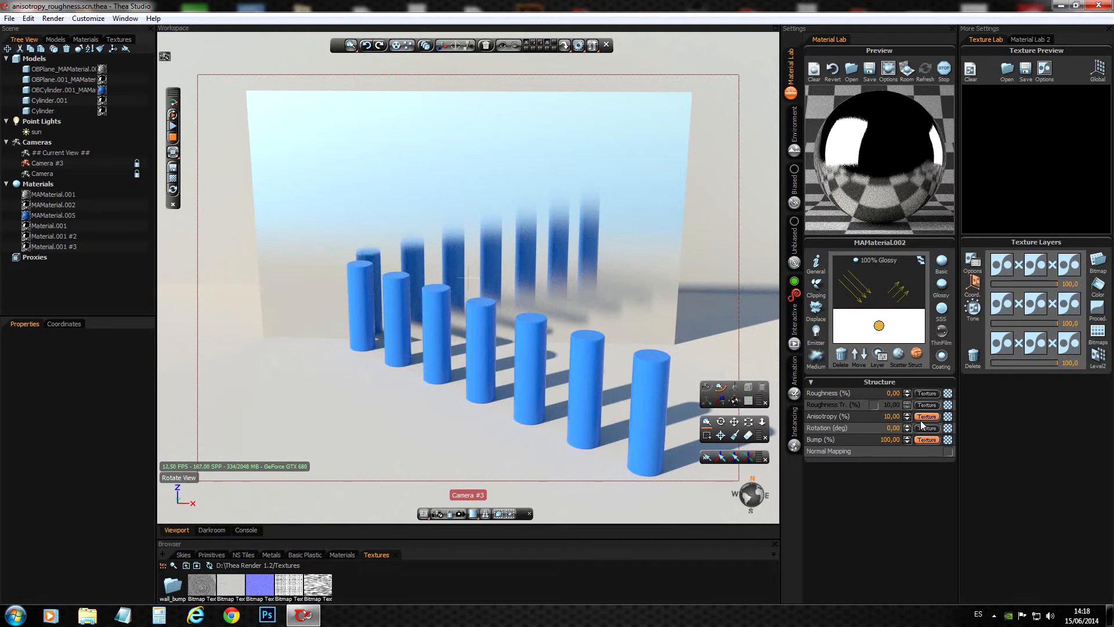
pyautogui.press('BackSpace')
pyautogui.write('2')
pyautogui.press('Return')
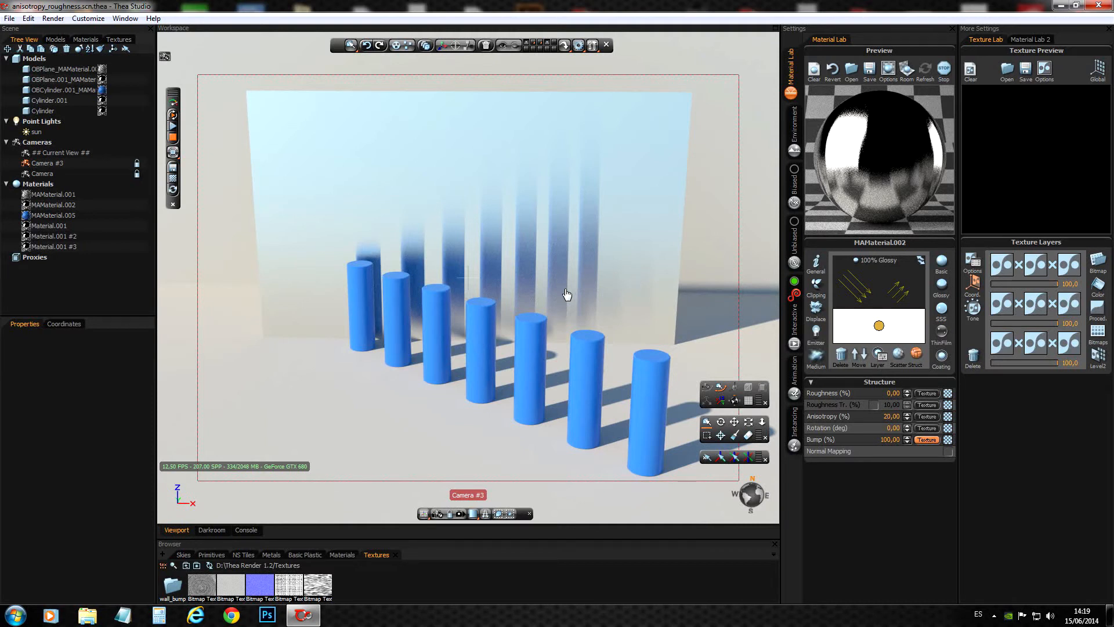
# - Set the roughness of MAMaterial.002 to 5%
pyautogui.click(891, 393)
pyautogui.write('5')
pyautogui.press('Return')
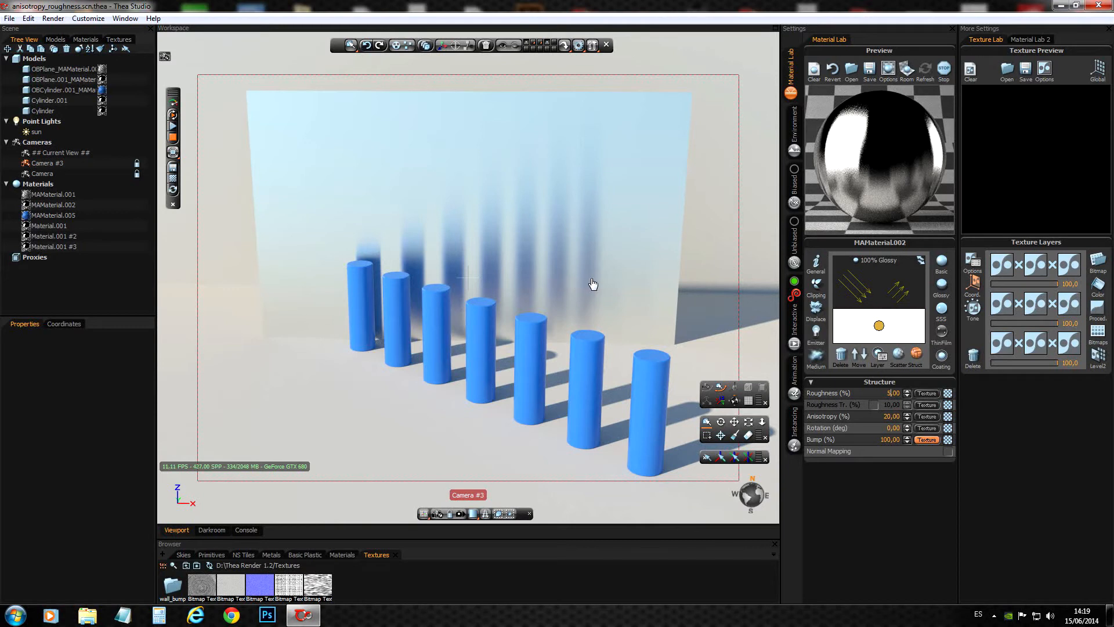
# - Apply the horizontally streaked bitmap as the bump texture of MAMaterial.002 and set the bump strength to 10%, and finally to 5%
pyautogui.moveTo(324, 588)
pyautogui.mouseDown()
pyautogui.moveTo(835, 531)
pyautogui.moveTo(956, 453)
pyautogui.moveTo(949, 442)
pyautogui.mouseUp()
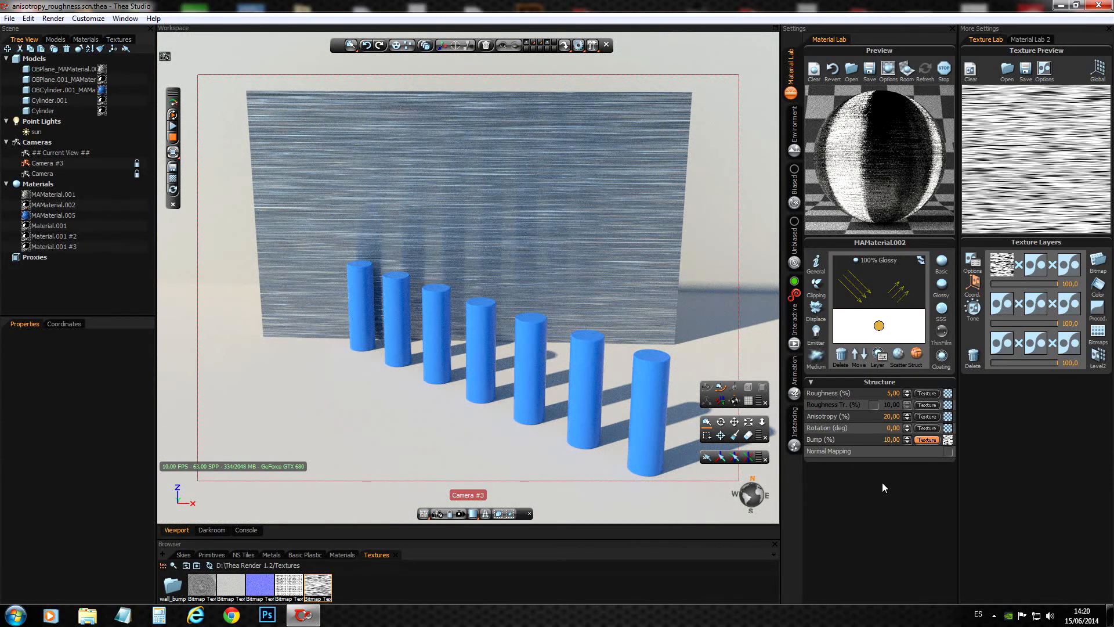
pyautogui.press('Return')
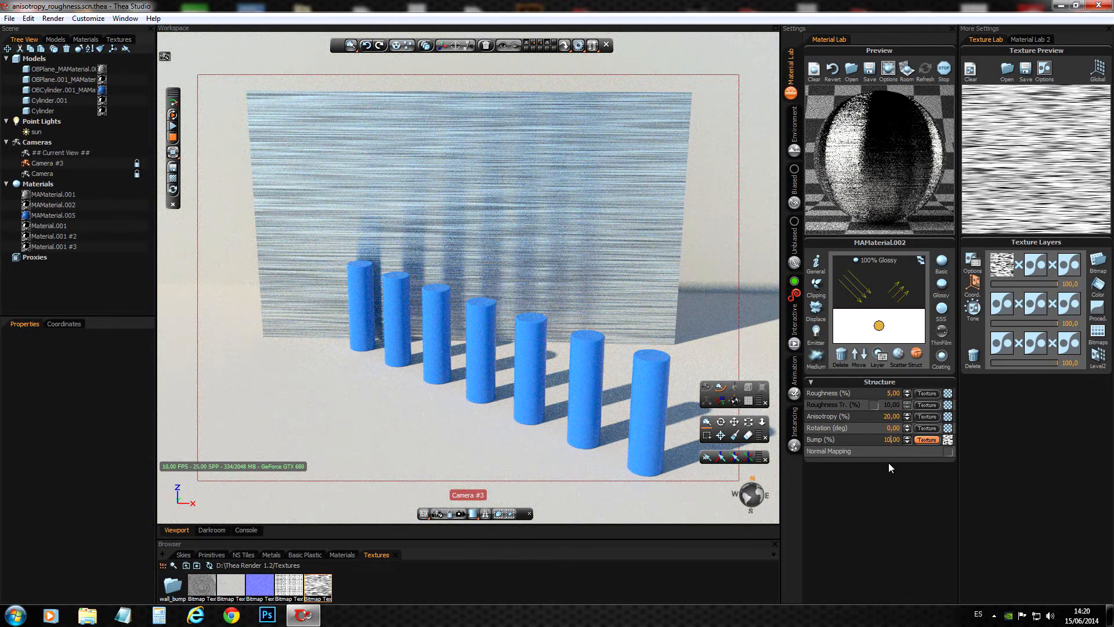
pyautogui.press('BackSpace')
pyautogui.write('5')
pyautogui.press('Return')
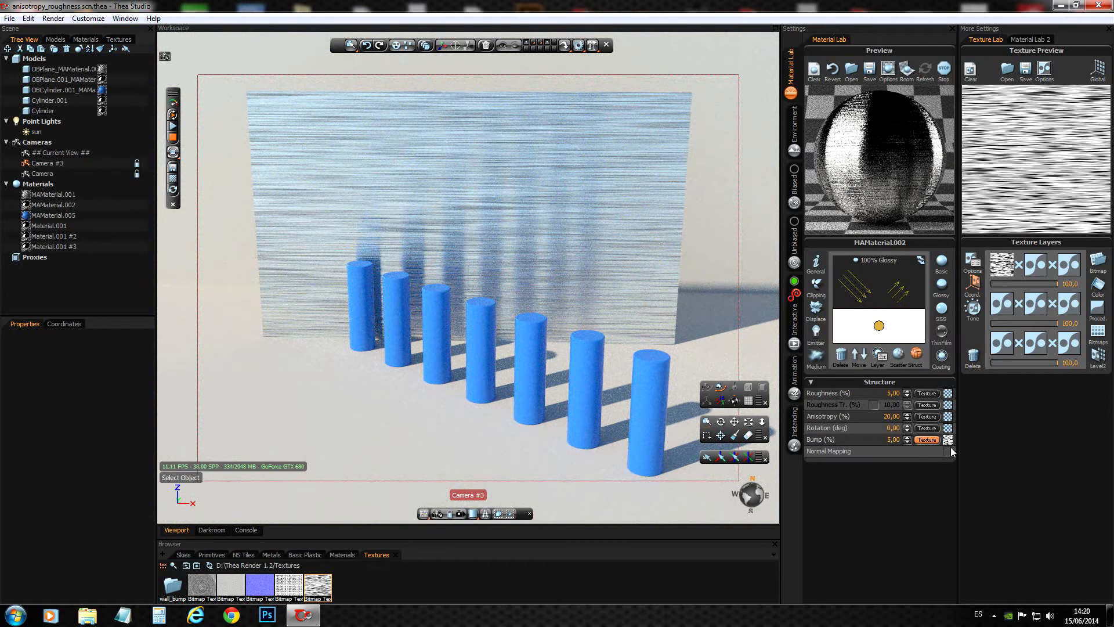
# - Try a coordinate scale of 10 on the streaked bump texture and return the scale to 1
pyautogui.click(928, 440)
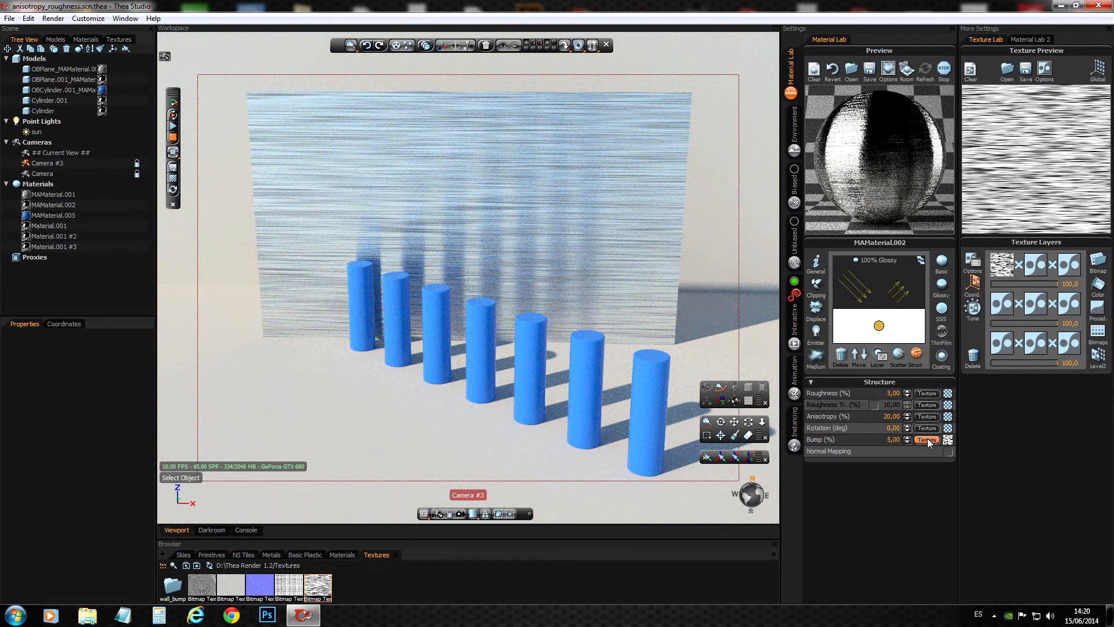
pyautogui.click(1003, 267)
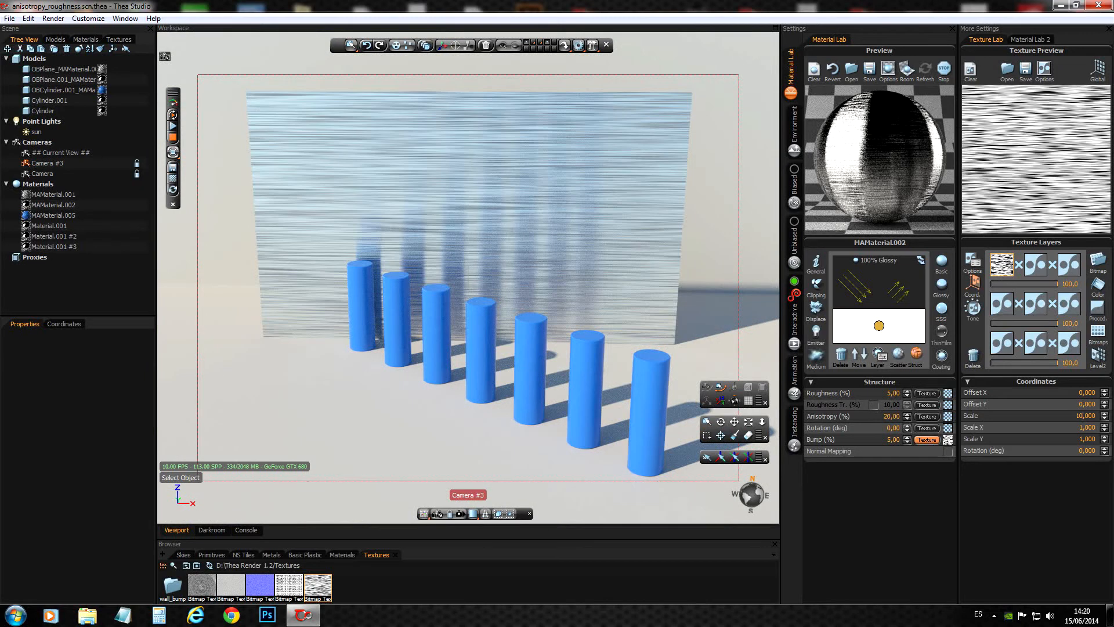
pyautogui.press('Return')
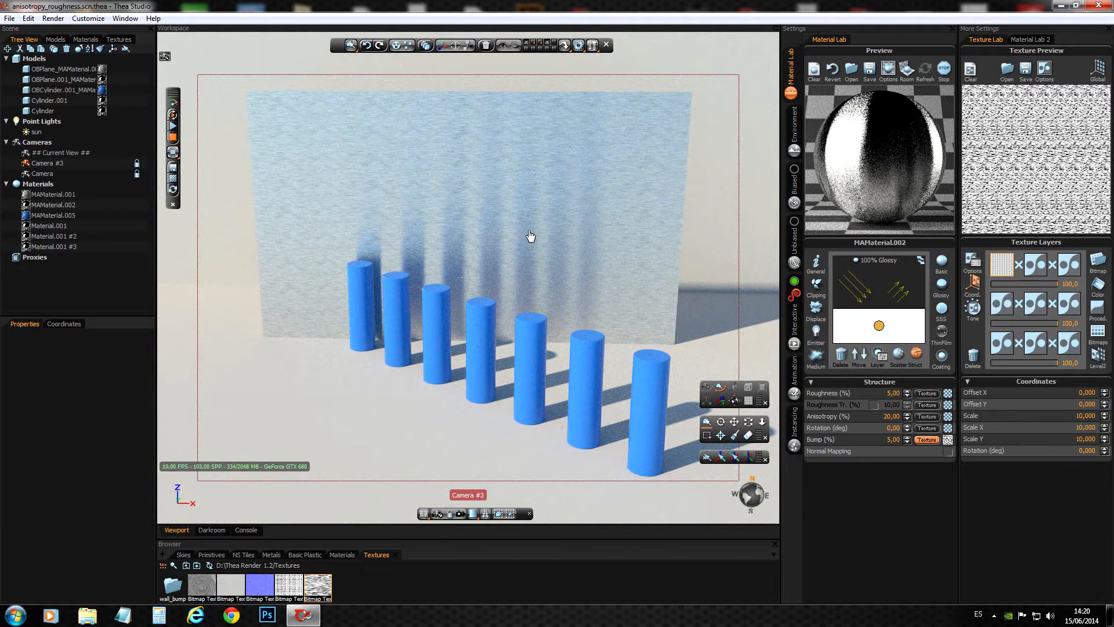
pyautogui.click(926, 438)
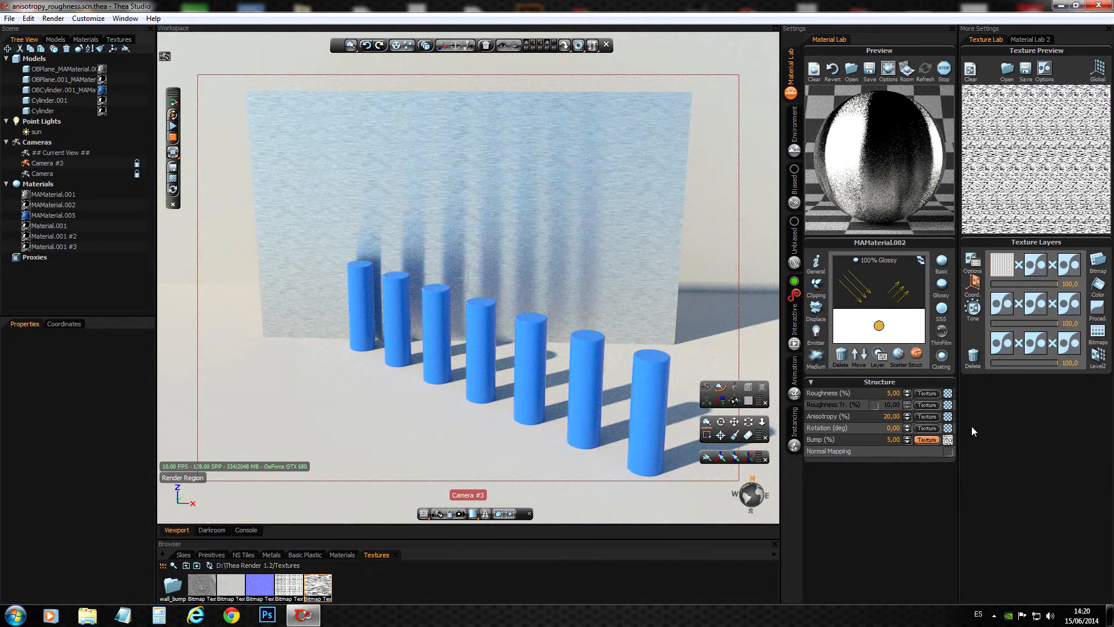
pyautogui.click(1001, 267)
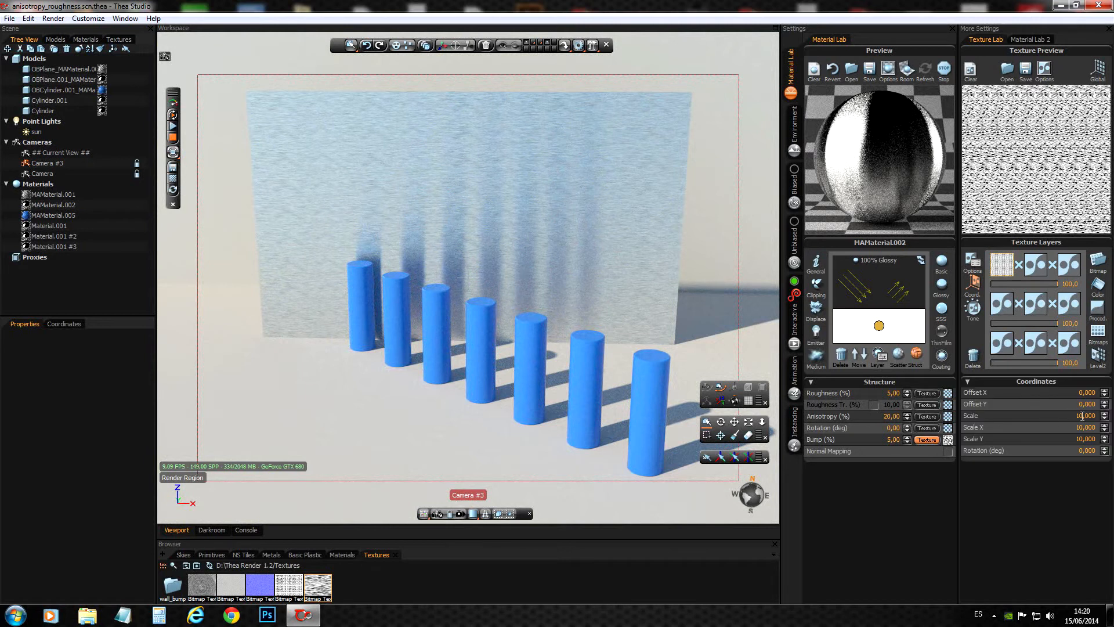
pyautogui.press('Return')
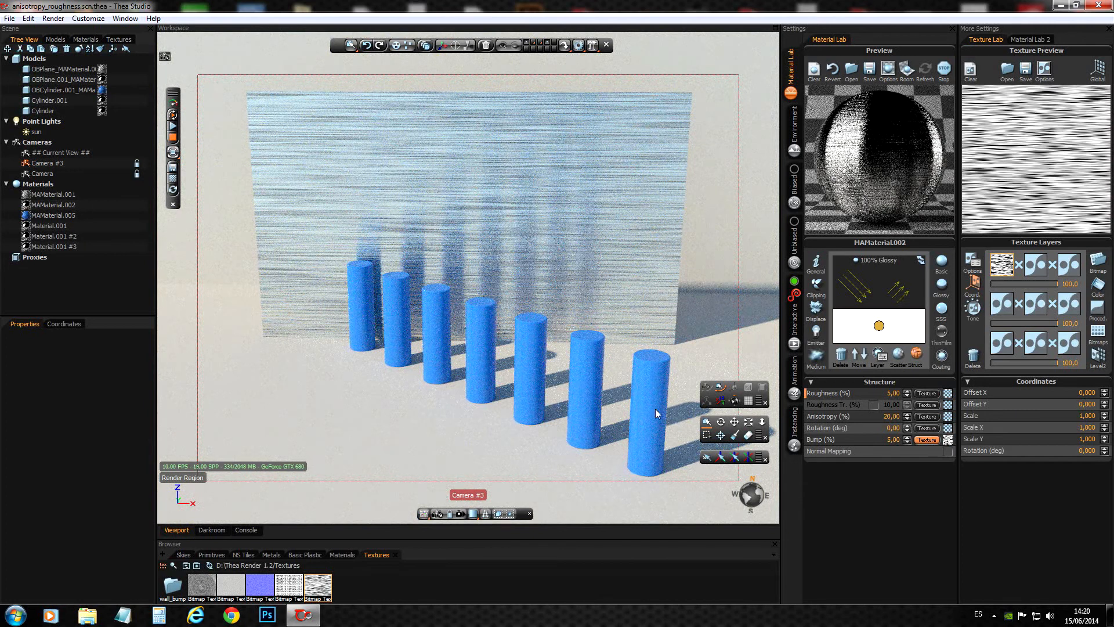
# - Replace the bump texture with the fine-grain bitmap and tone-map it with contrast 37 and gamma -47
pyautogui.moveTo(225, 595); pyautogui.dragTo(949, 440)
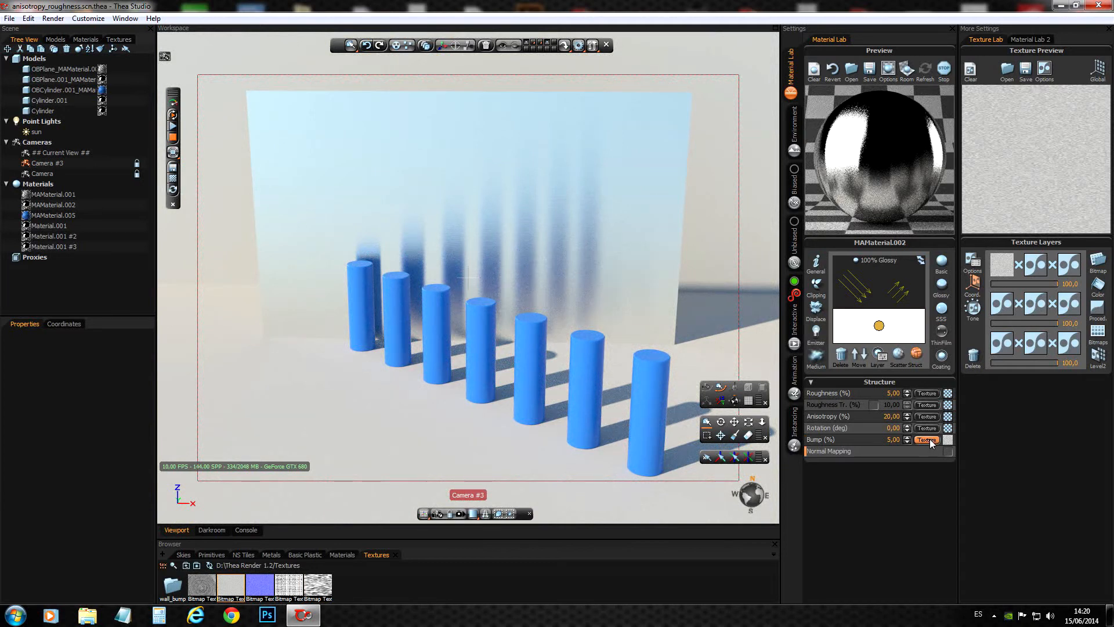
pyautogui.click(1002, 265)
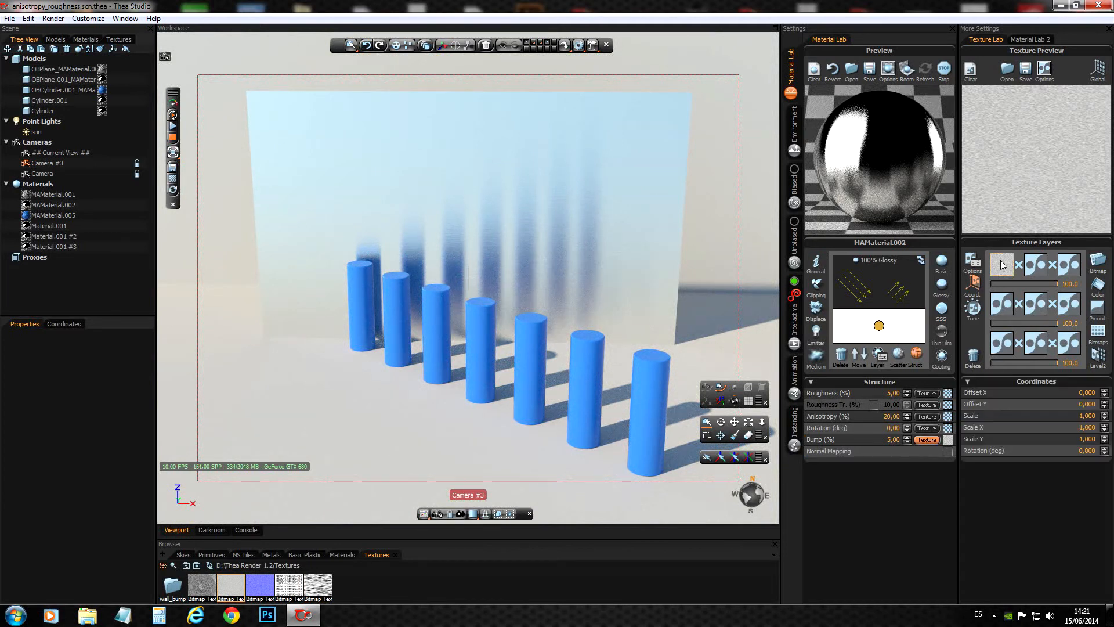
pyautogui.click(972, 310)
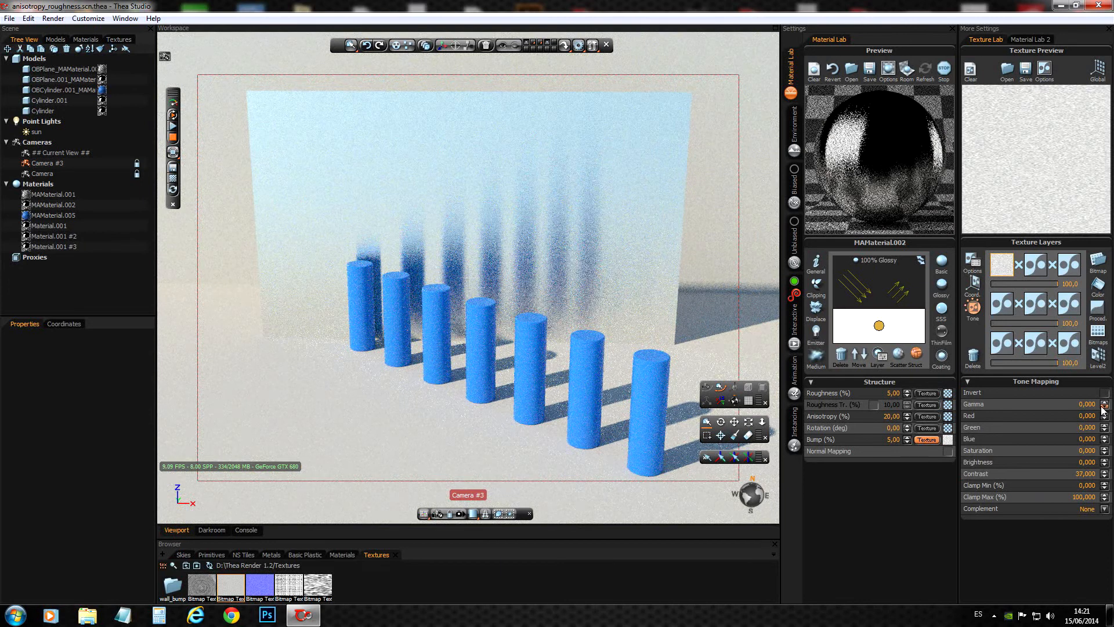
pyautogui.moveTo(1102, 418); pyautogui.dragTo(1103, 433)
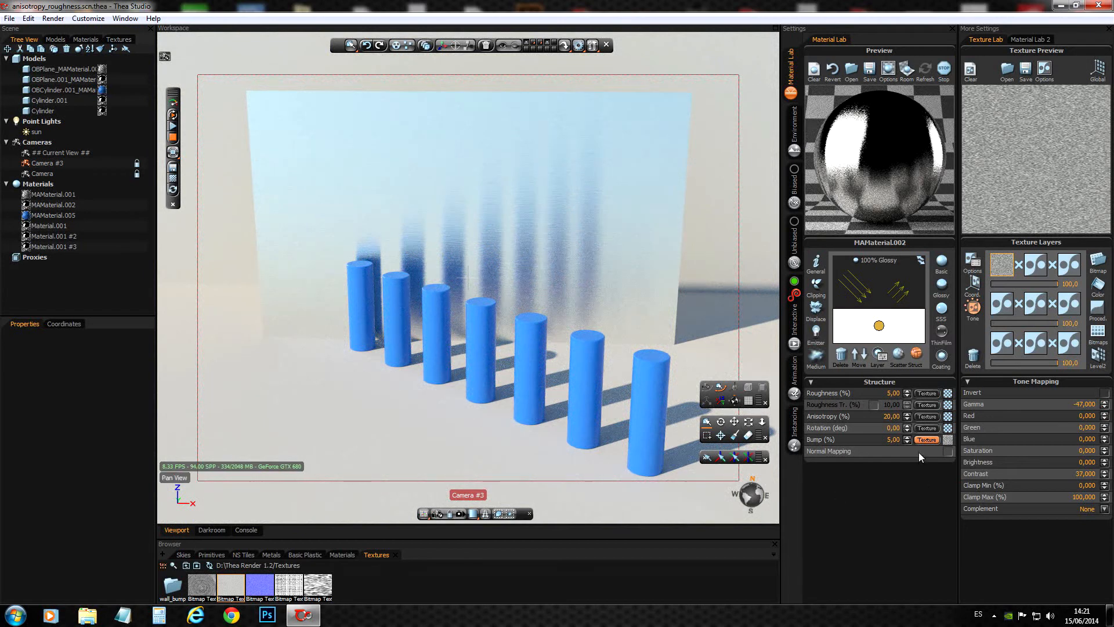
# - Move the tone-mapped grain texture from the material's bump slot to its anisotropy slot
pyautogui.rightClick(949, 440)
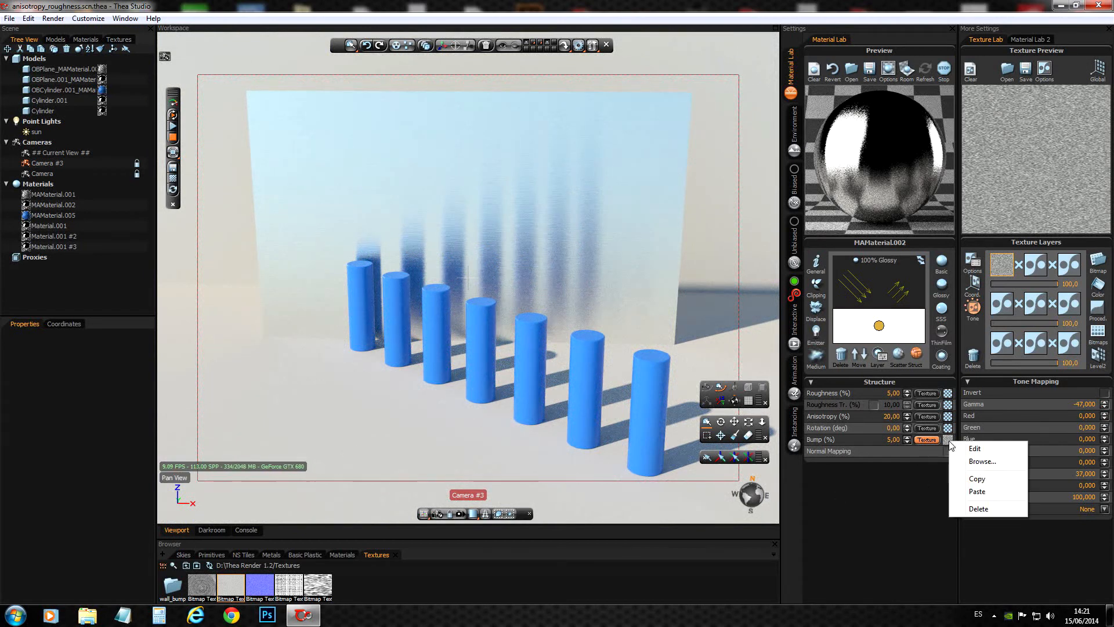
pyautogui.click(980, 479)
pyautogui.rightClick(946, 439)
pyautogui.click(975, 508)
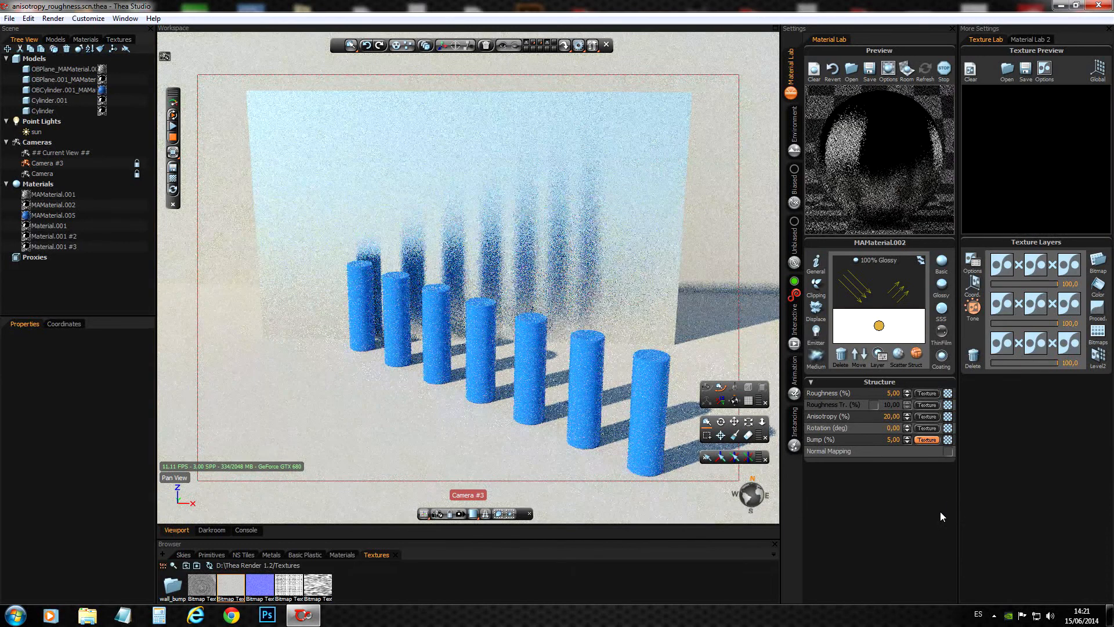
pyautogui.rightClick(954, 418)
pyautogui.click(991, 468)
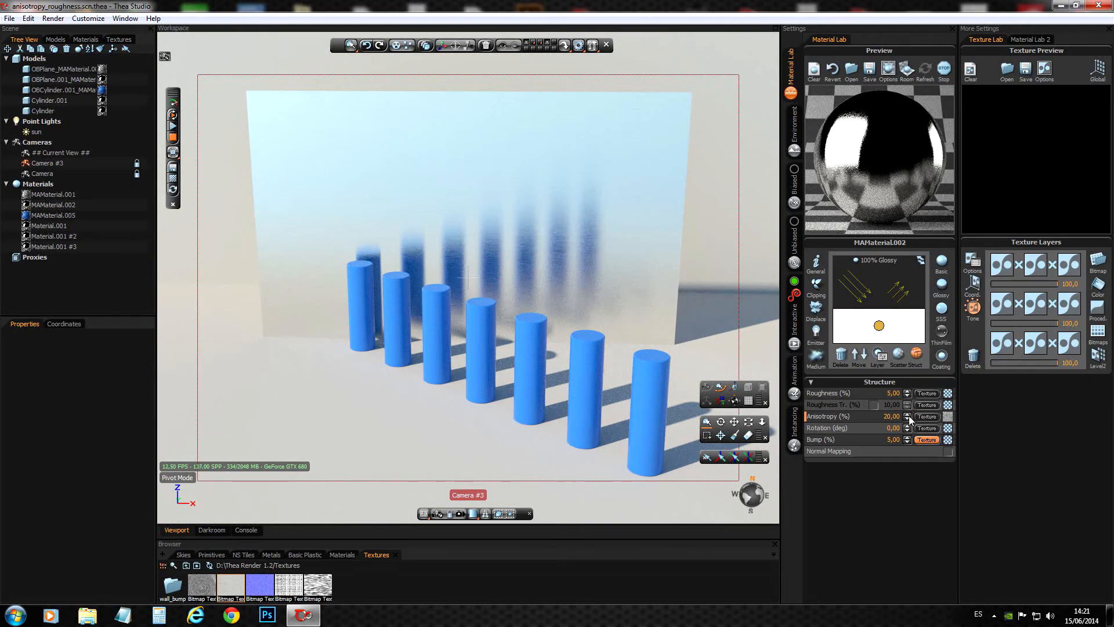
# - Delete the anisotropy texture and reset the material's anisotropy and roughness to 0%
pyautogui.click(898, 354)
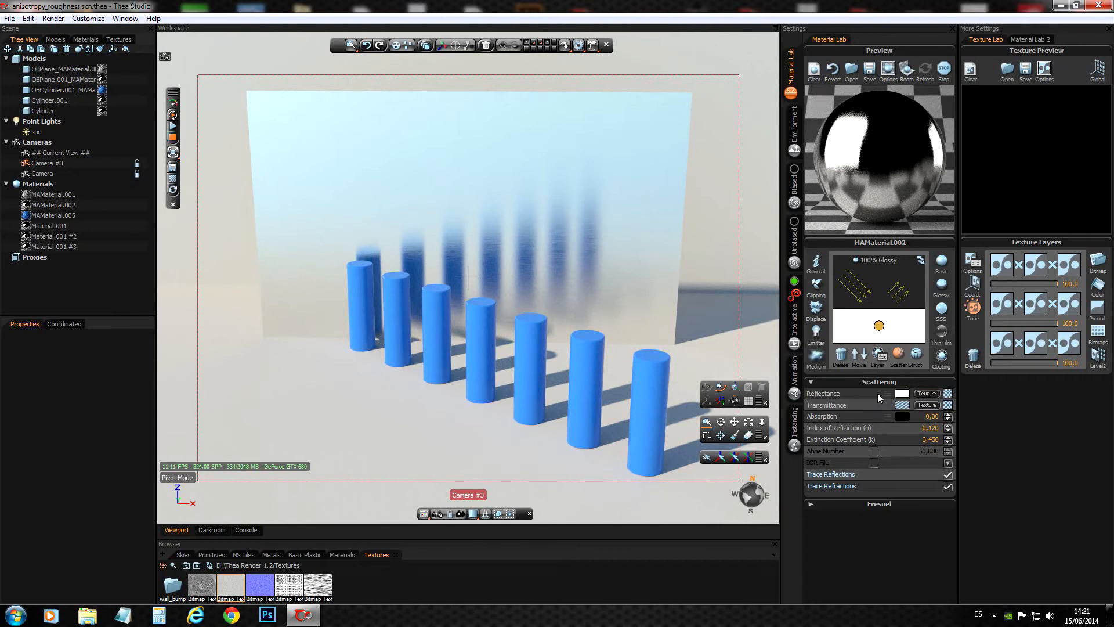
pyautogui.click(917, 353)
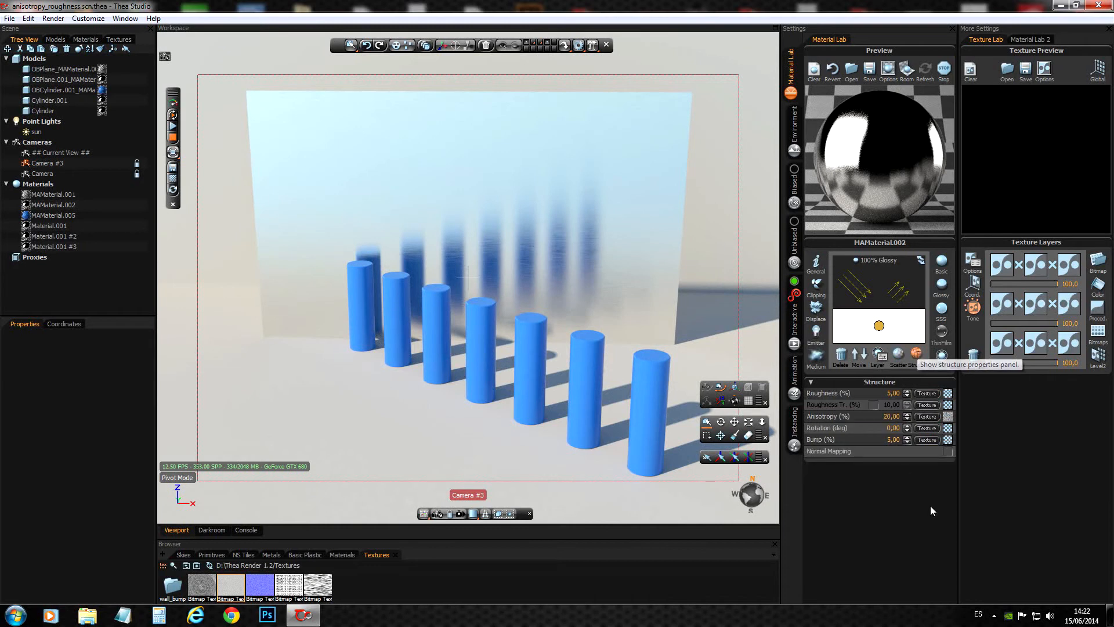
pyautogui.rightClick(948, 416)
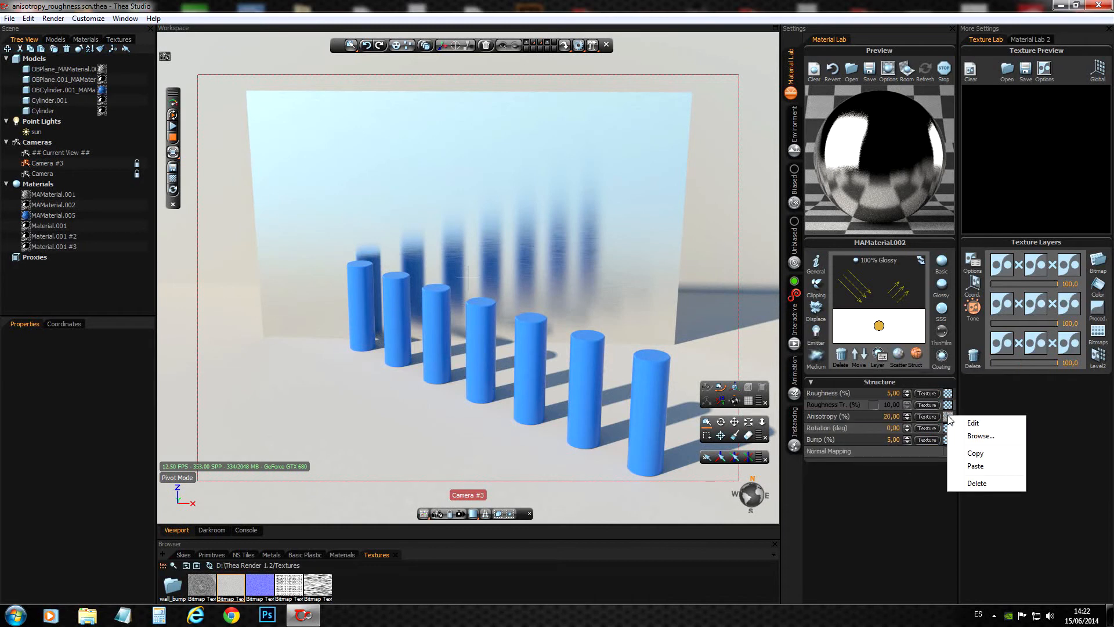
pyautogui.click(987, 483)
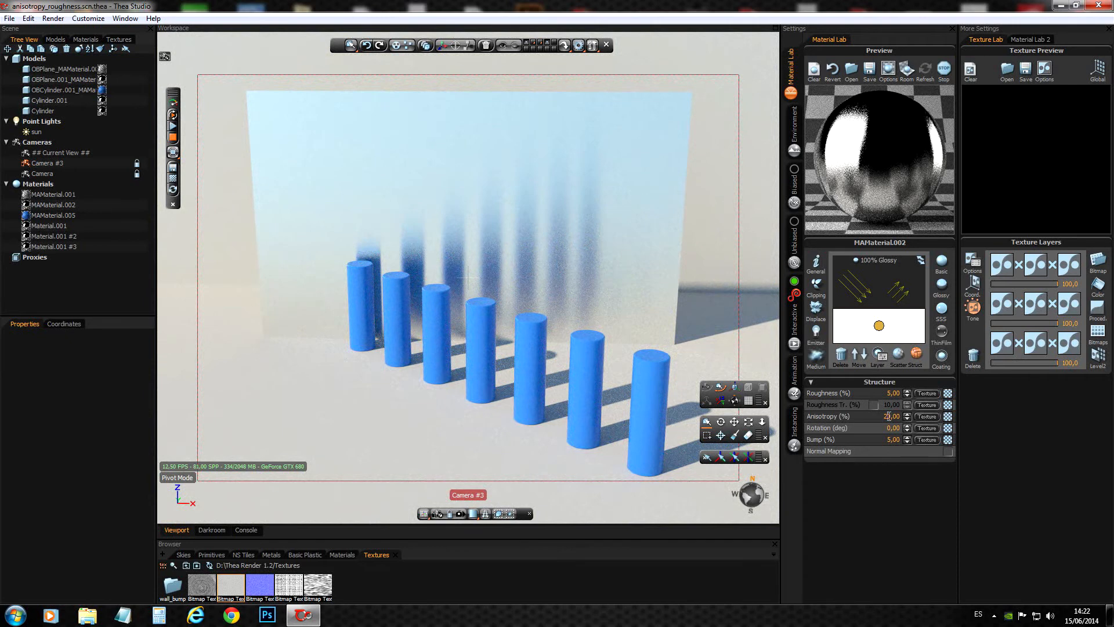
pyautogui.press('Return')
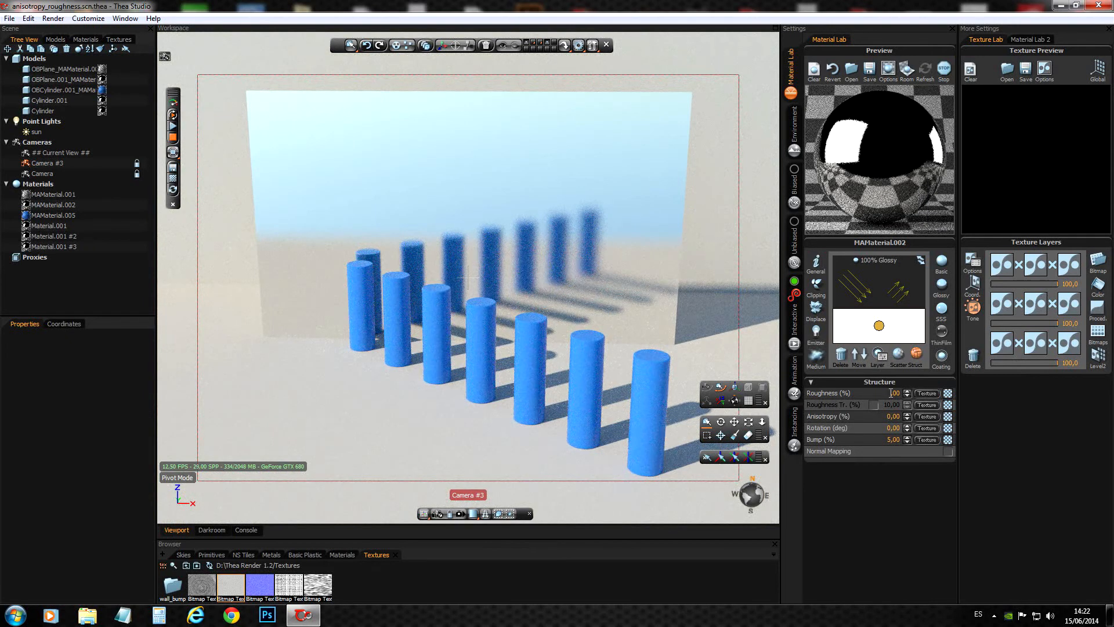
pyautogui.press('Return')
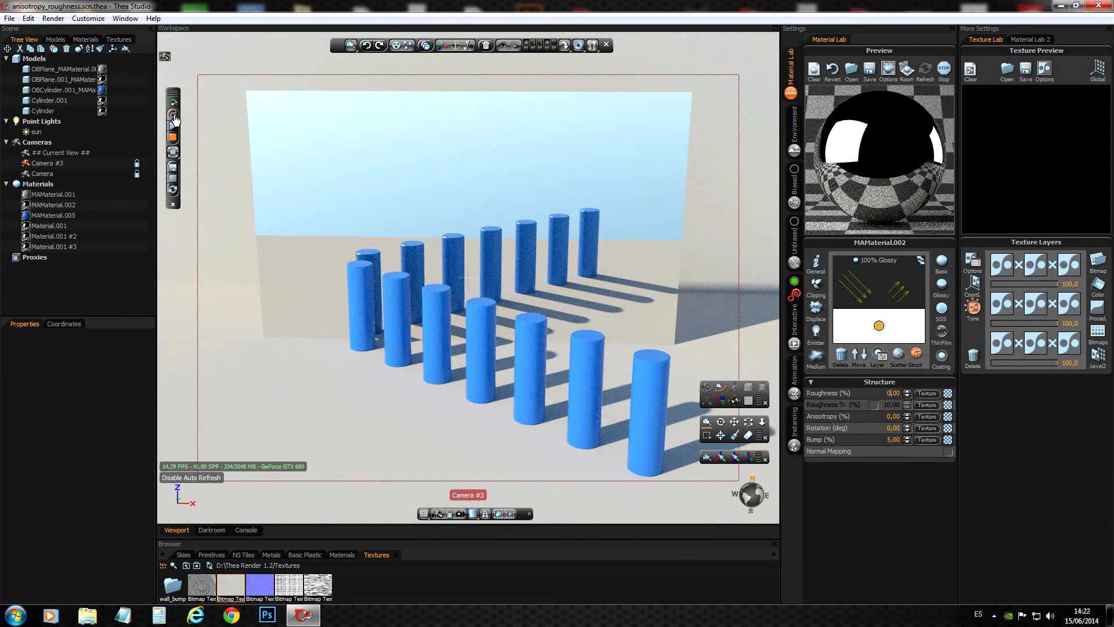
# - Stop the interactive render and select the Cylinder model in the view named Camera
pyautogui.click(173, 139)
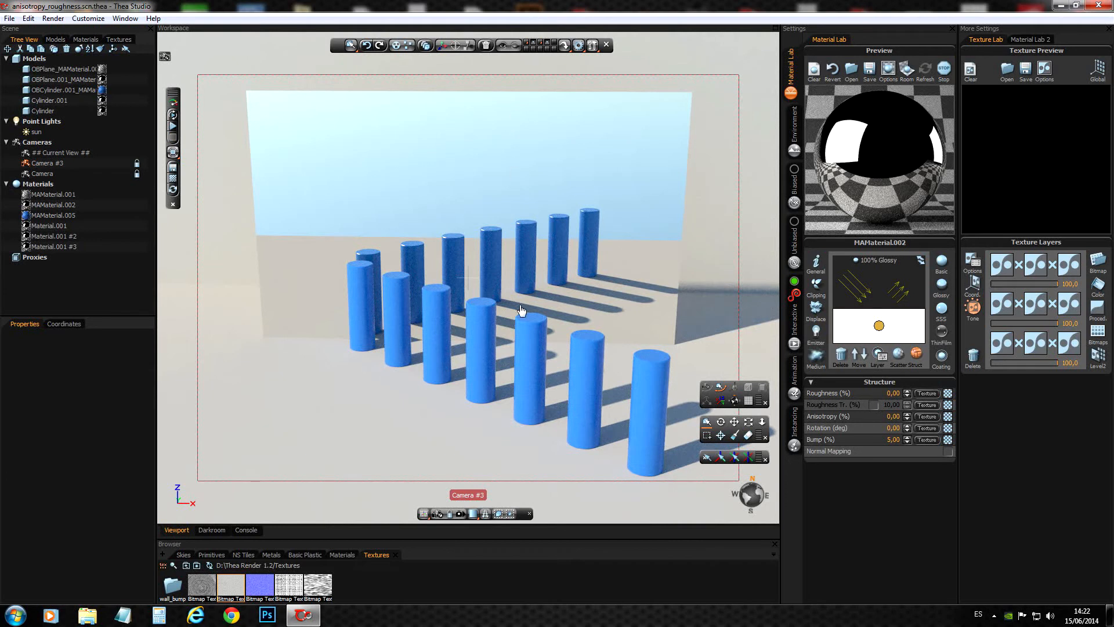
pyautogui.click(438, 514)
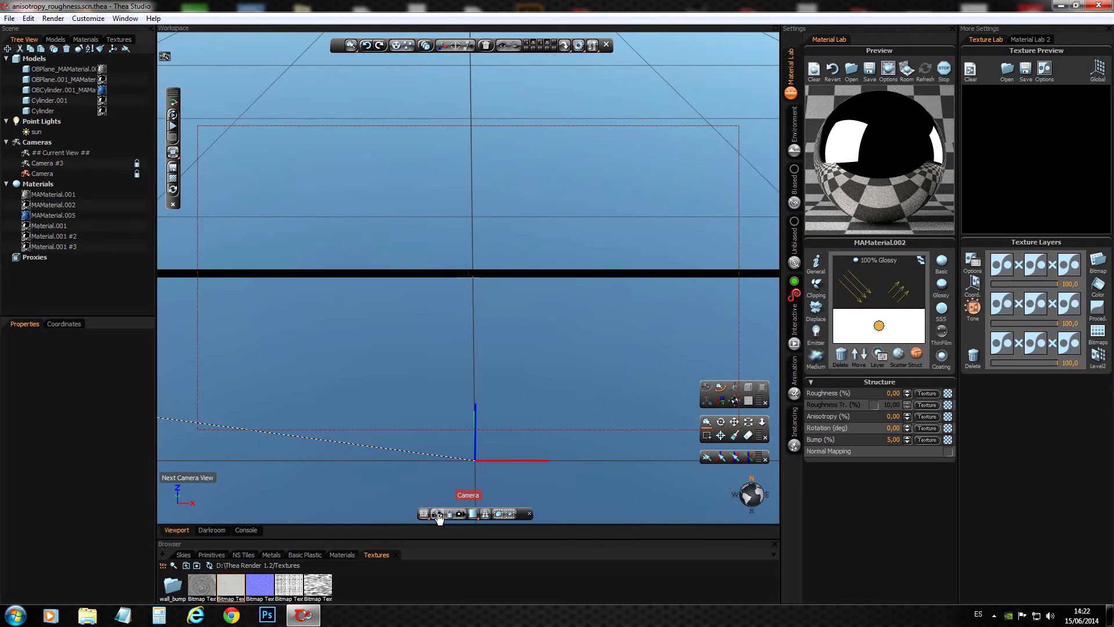
pyautogui.click(465, 278)
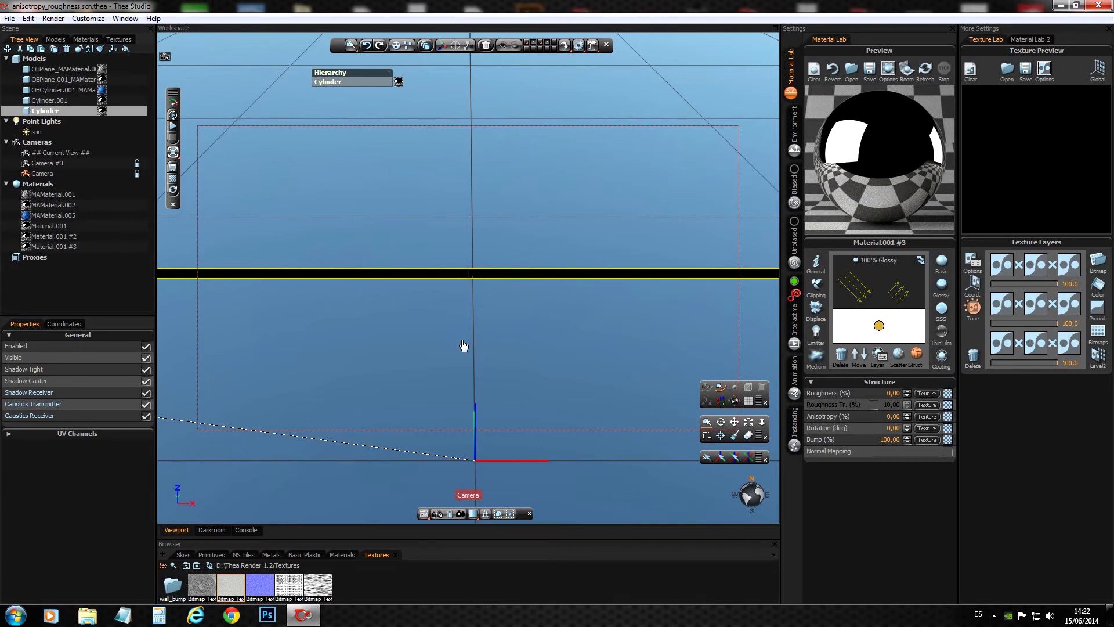
# - Move the sun light close to the negative Y axis and restart the interactive render
pyautogui.click(38, 132)
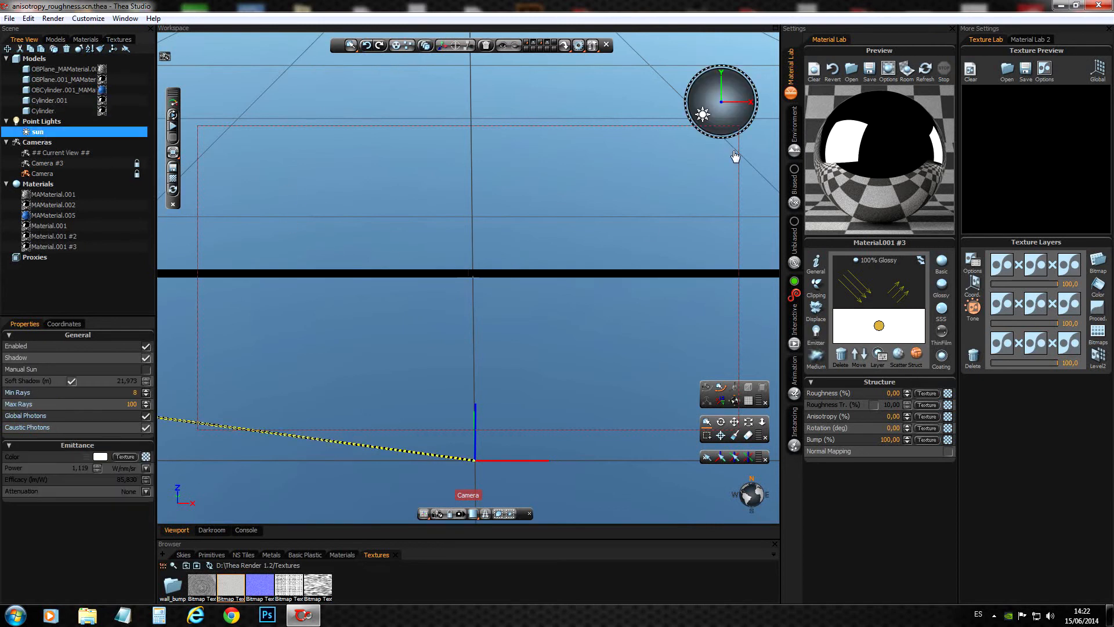
pyautogui.moveTo(701, 119); pyautogui.dragTo(718, 116)
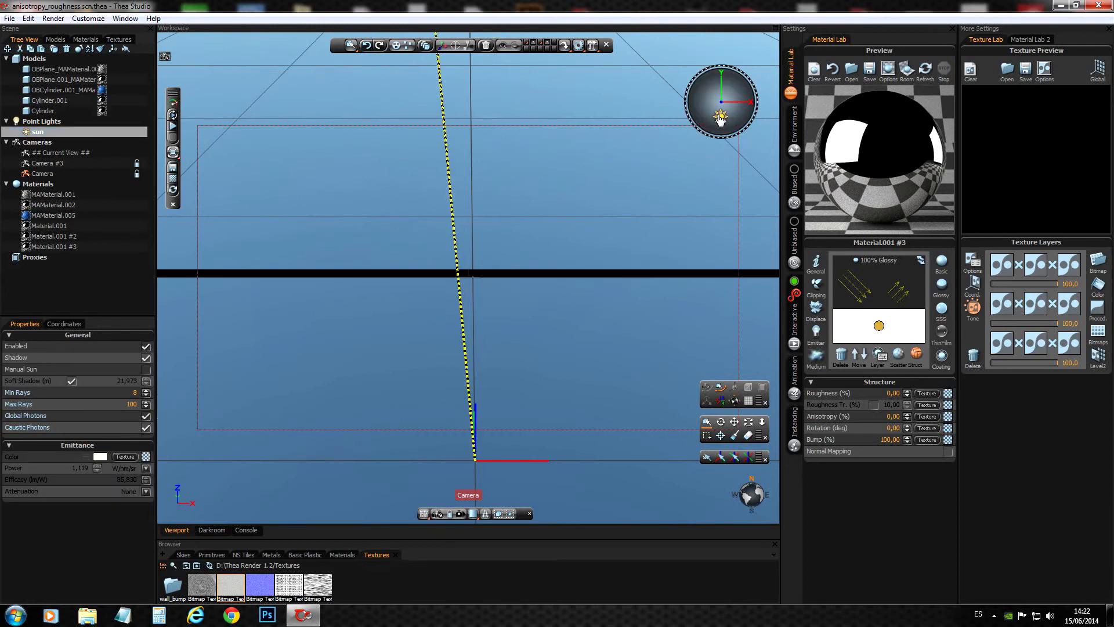
pyautogui.click(707, 458)
pyautogui.click(173, 115)
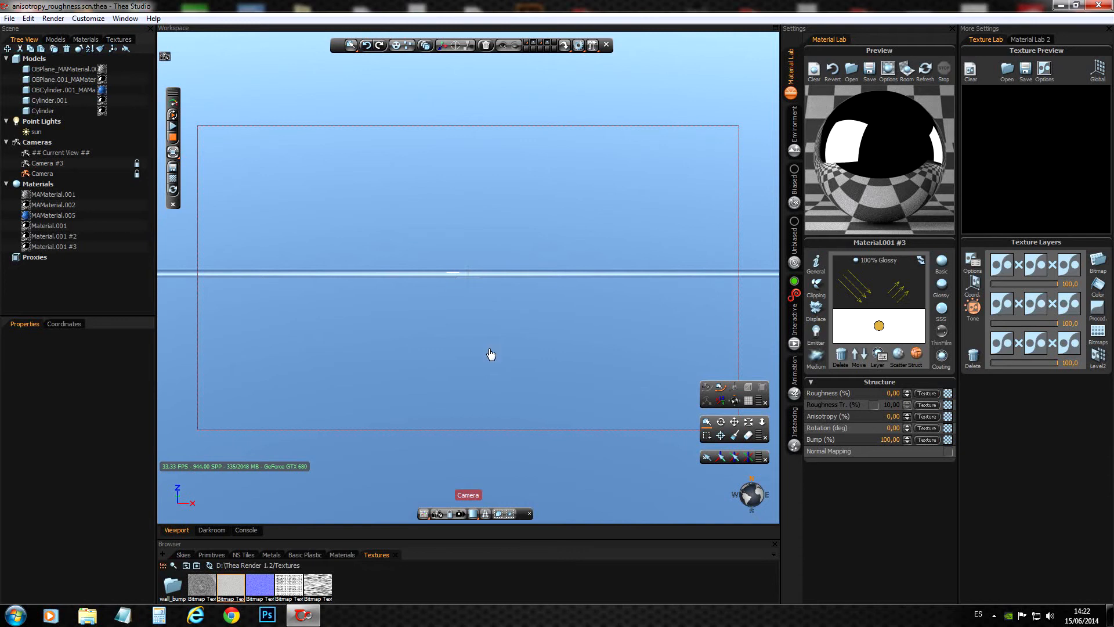
# - Duplicate the Cylinder model, move the copy slightly upward along the Z axis, and stop the interactive render
pyautogui.click(488, 279)
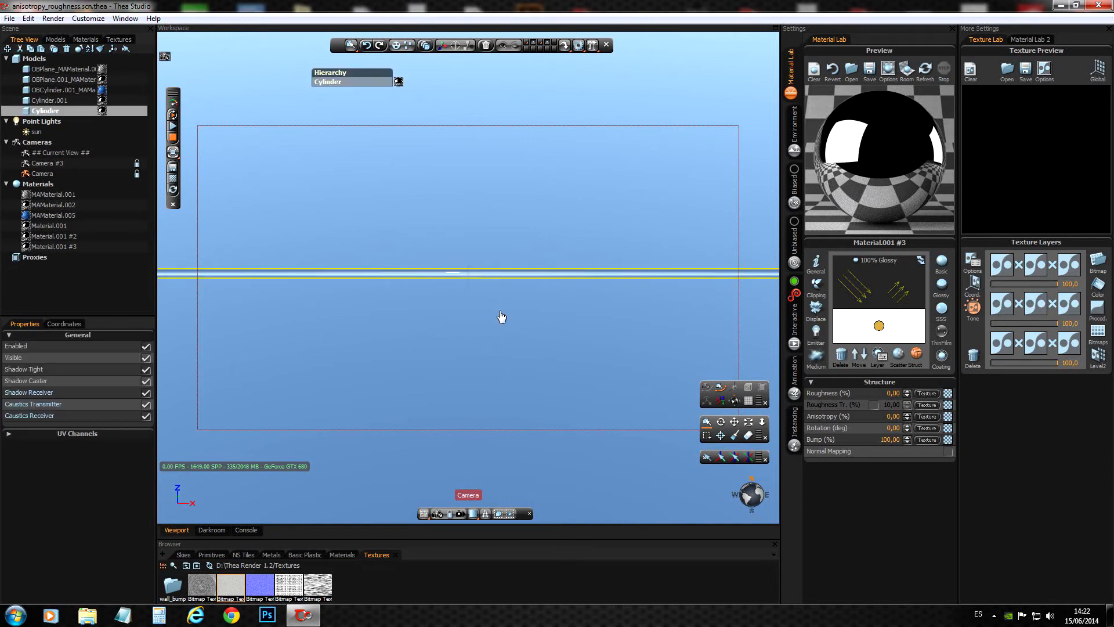
pyautogui.click(706, 401)
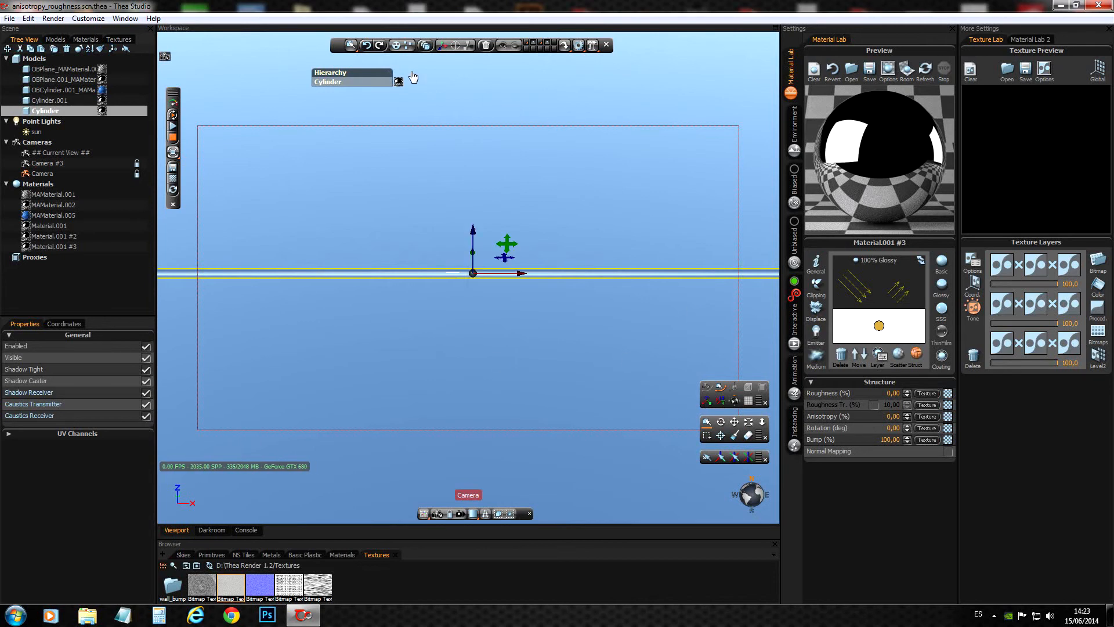
pyautogui.click(428, 47)
pyautogui.moveTo(508, 263); pyautogui.dragTo(506, 256)
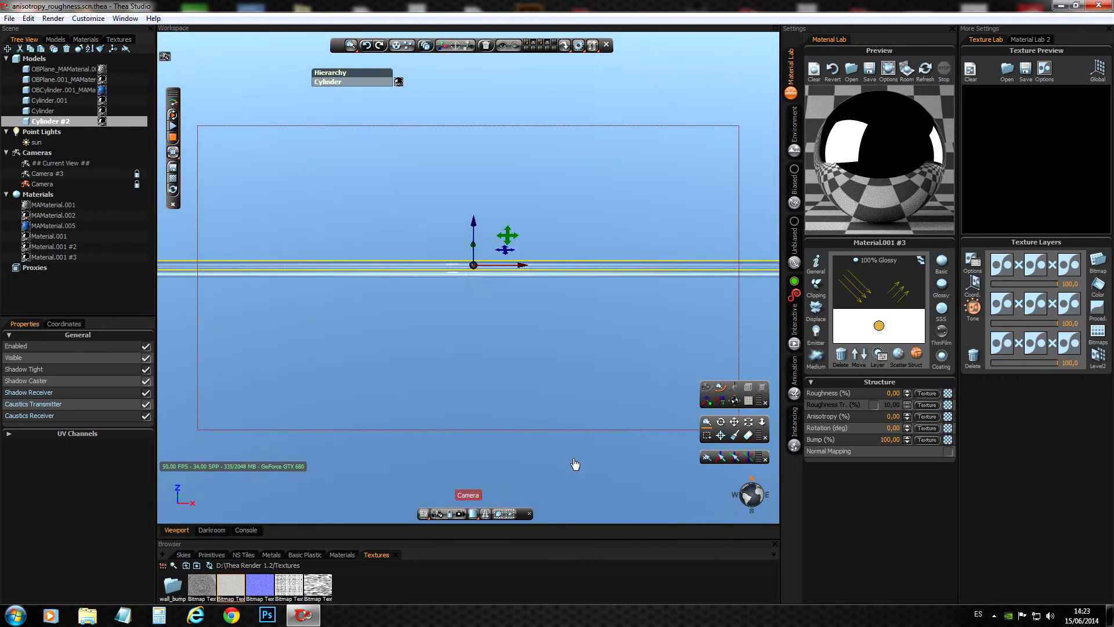
pyautogui.click(518, 393)
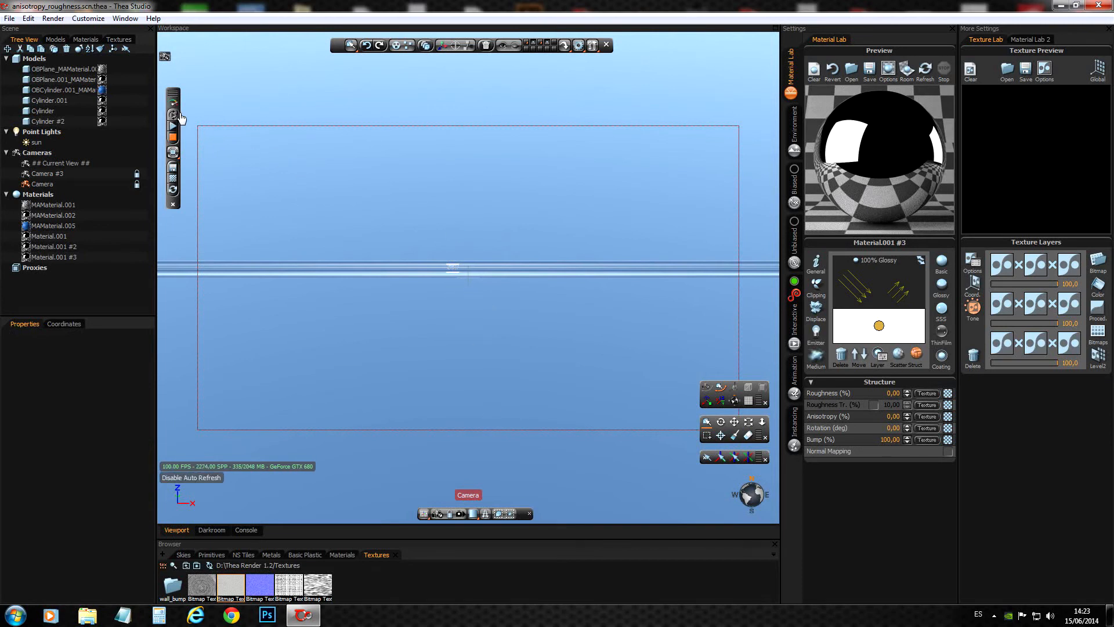
pyautogui.click(173, 136)
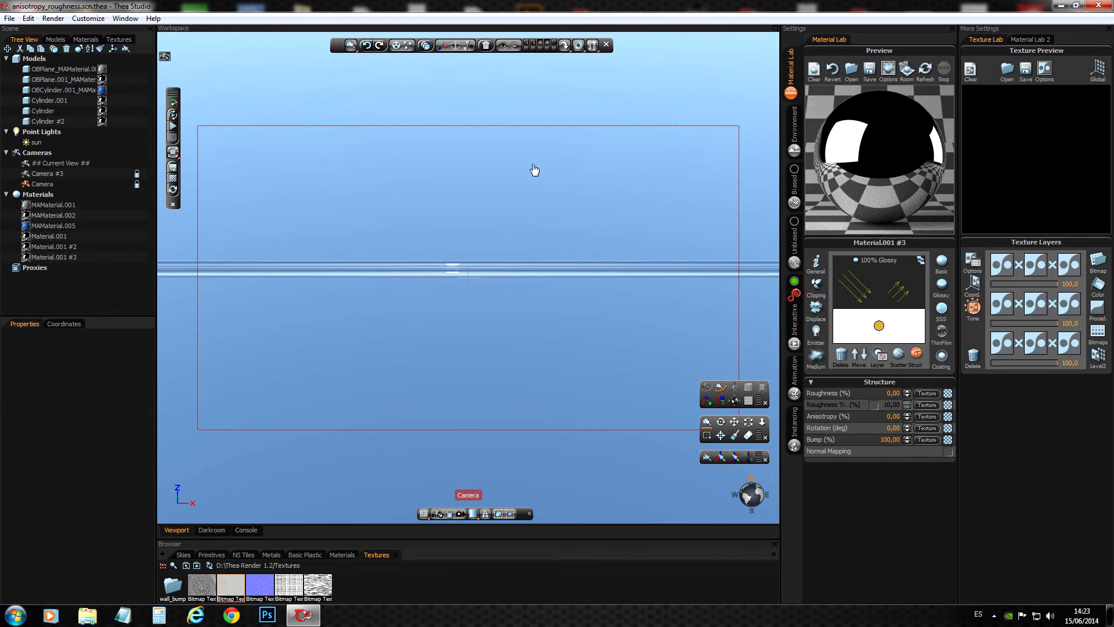
pyautogui.click(173, 117)
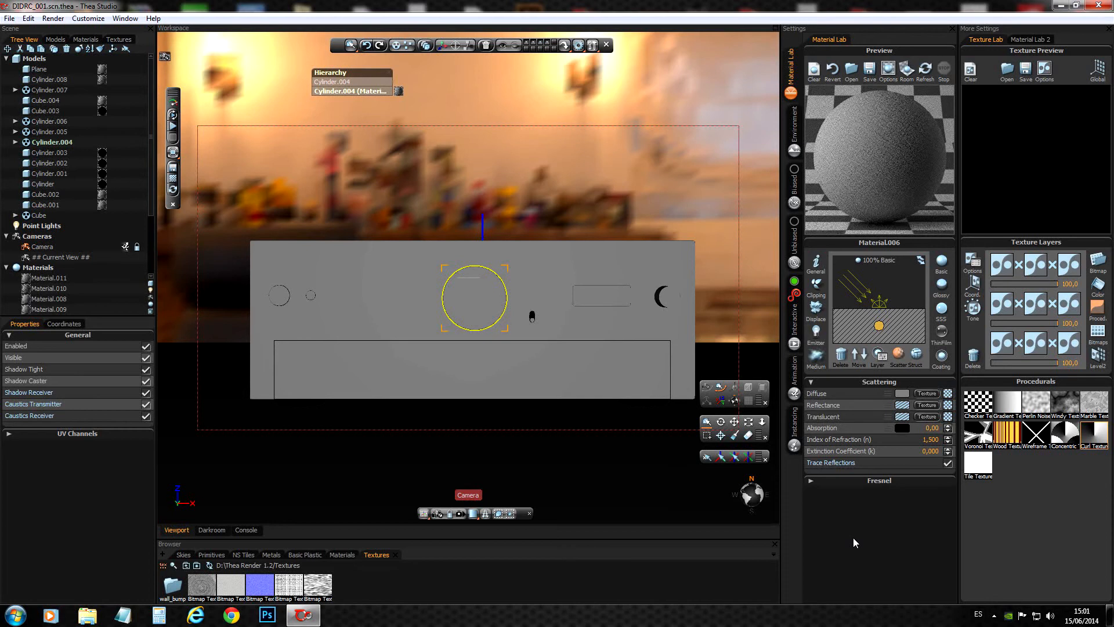
# - Apply the Aluminium metal material to the central knob and set its anisotropy to 50%
pyautogui.click(269, 556)
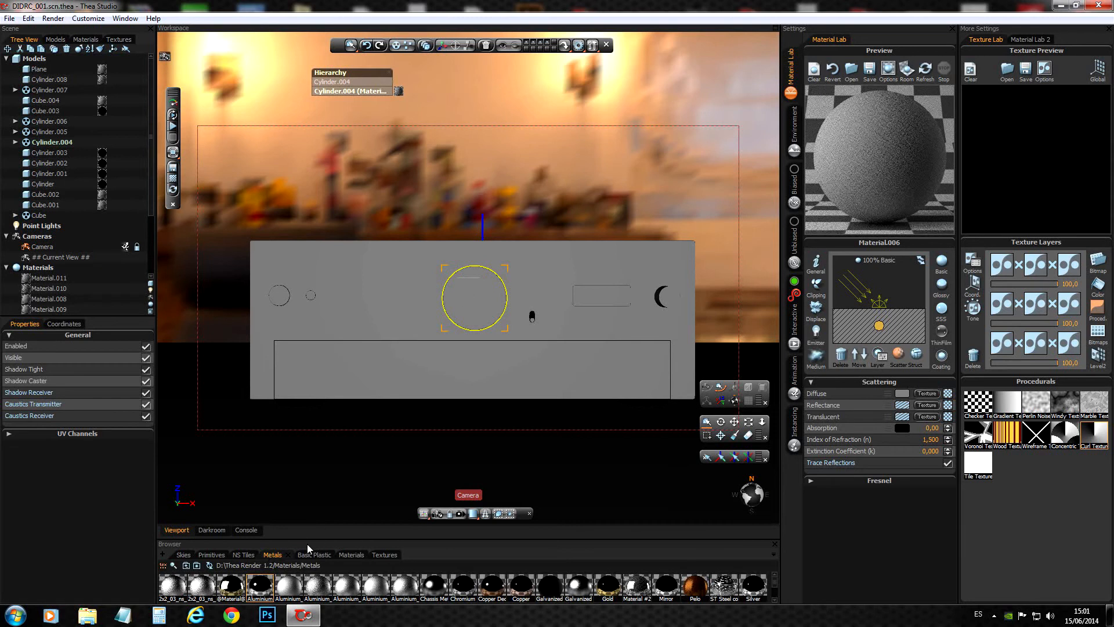
pyautogui.moveTo(261, 591); pyautogui.dragTo(474, 309)
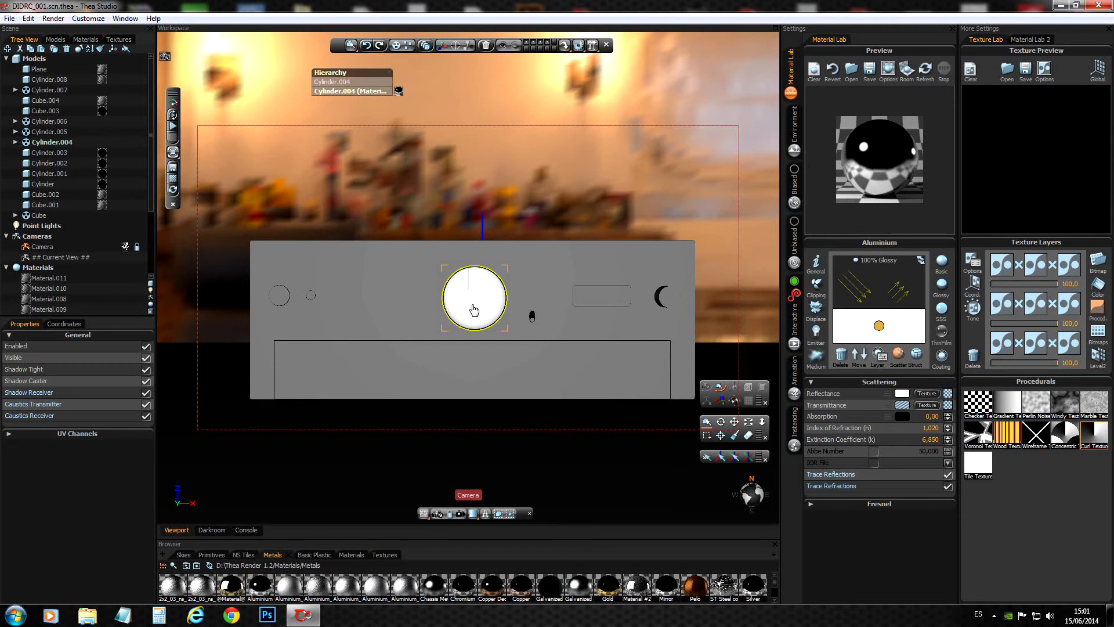
pyautogui.click(916, 354)
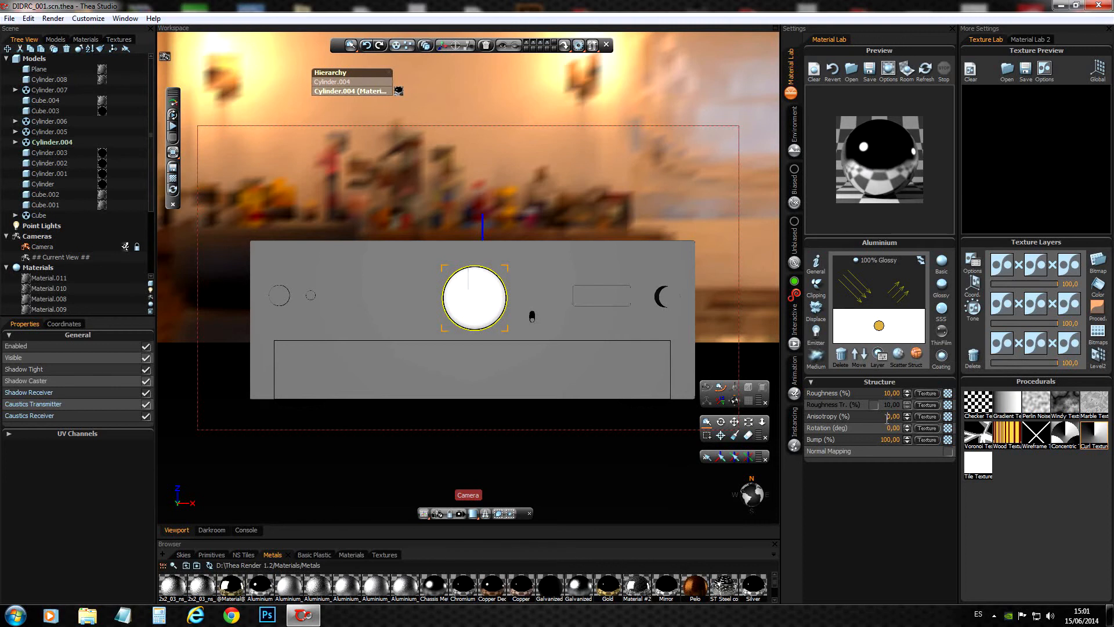
pyautogui.write('2')
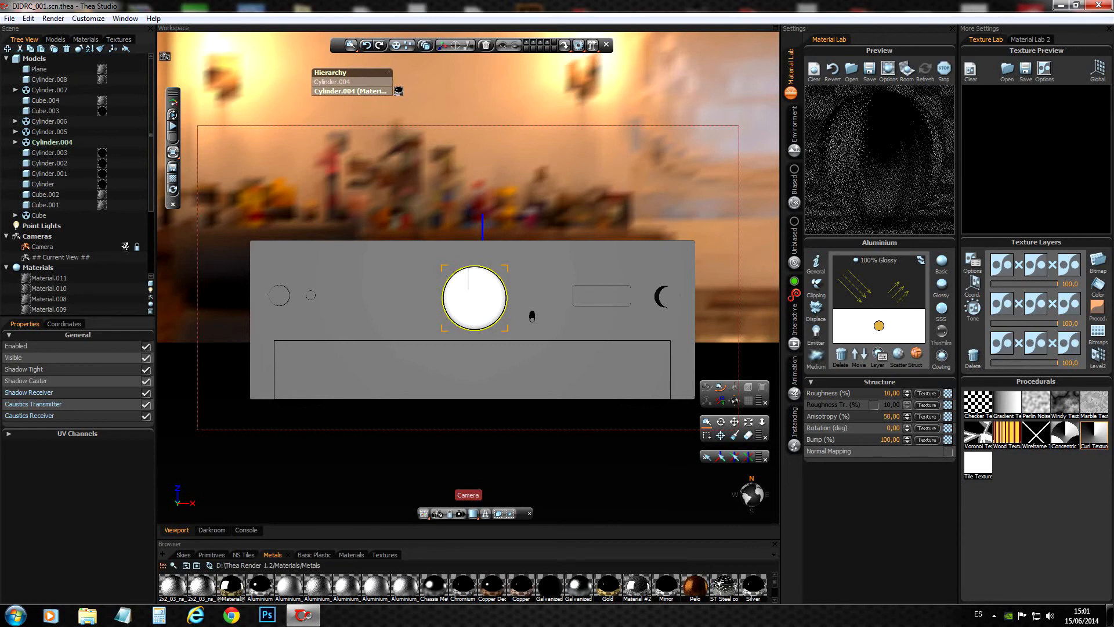
pyautogui.click(944, 69)
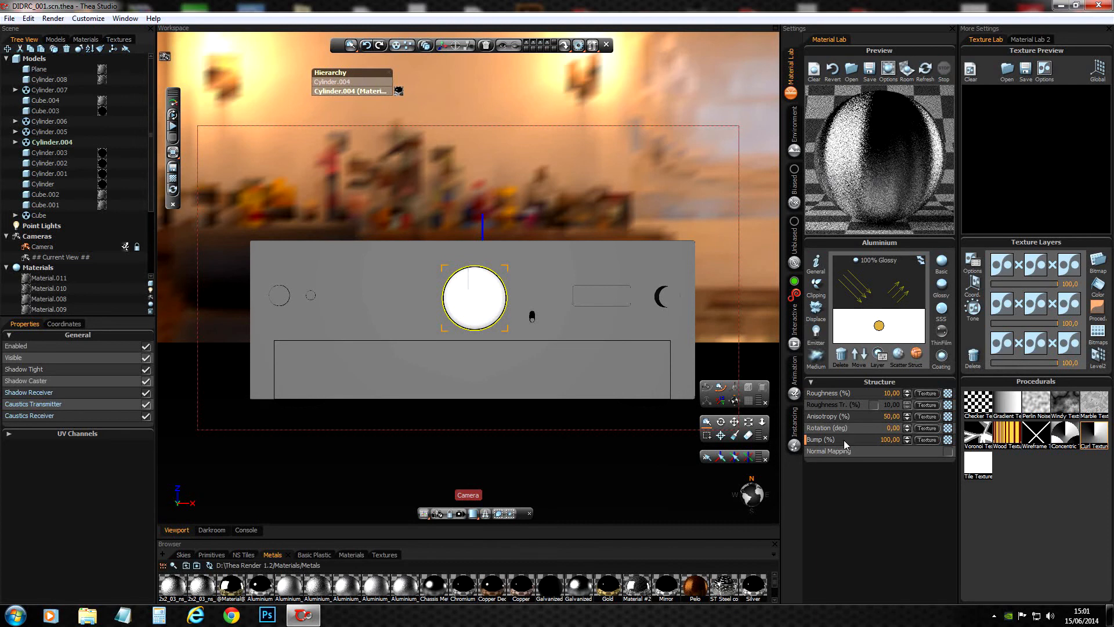
# - Start the interactive render and assign the Curl procedural texture to the Aluminium material's anisotropy rotation
pyautogui.click(173, 125)
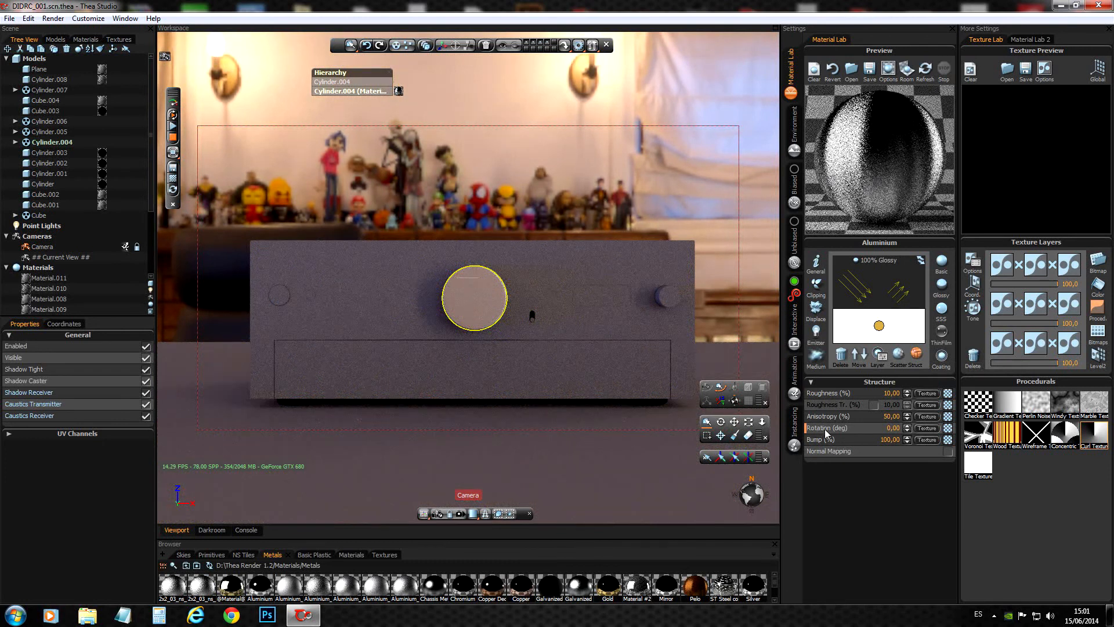
pyautogui.click(928, 429)
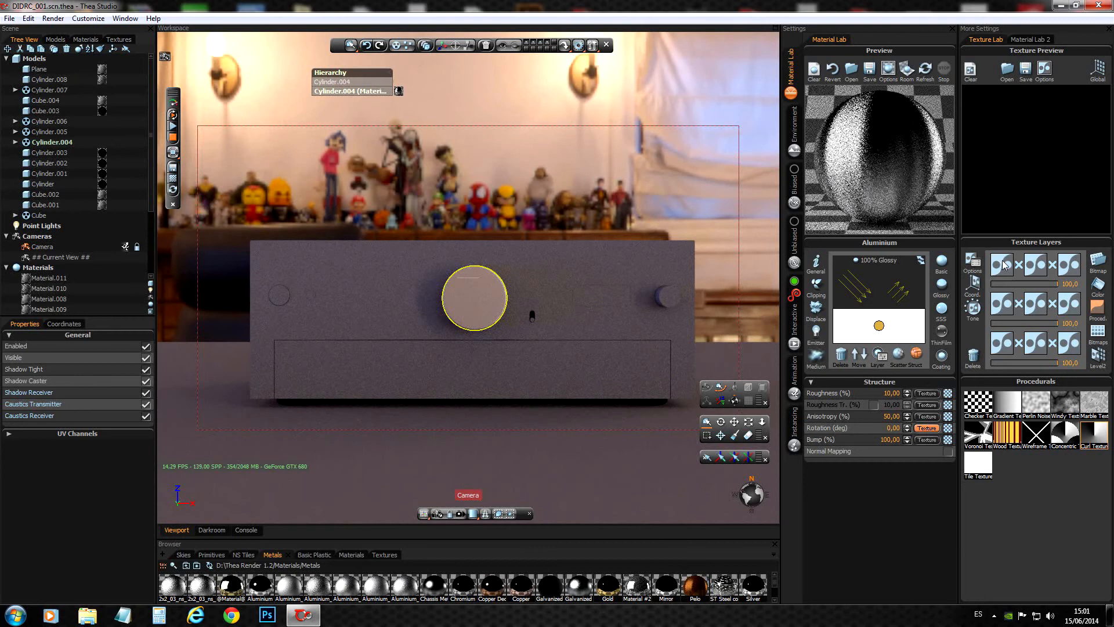
pyautogui.moveTo(1096, 445); pyautogui.dragTo(1002, 266)
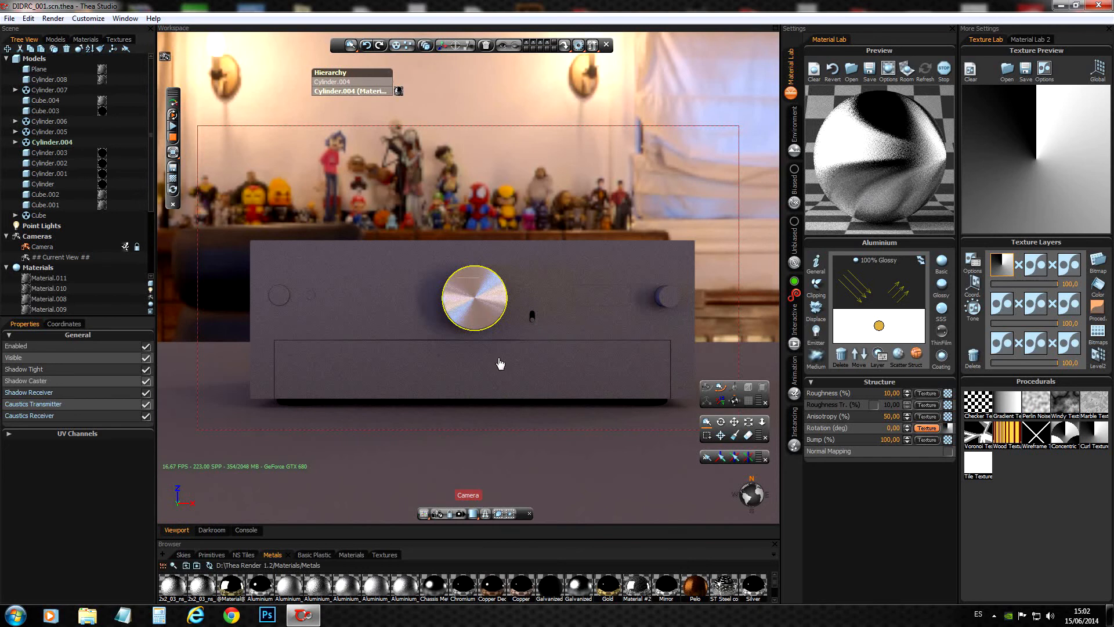
# - Try the knob's Aluminium material with a roughness of 0%
pyautogui.click(891, 393)
pyautogui.press('BackSpace')
pyautogui.write('0')
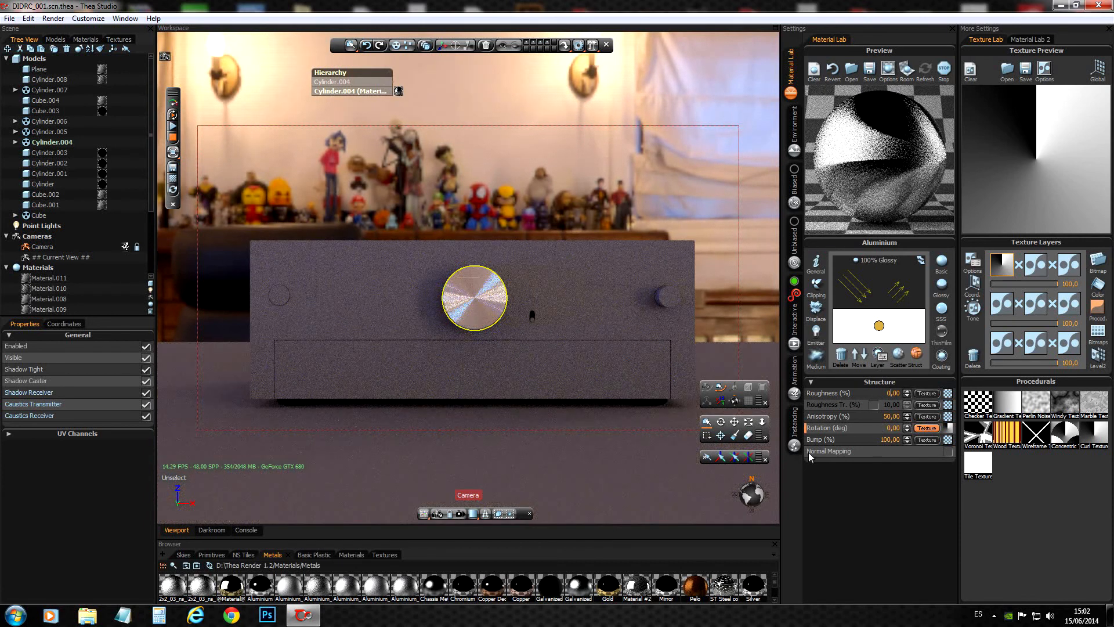
# - Deselect the knob and raise its Aluminium material's roughness in stages to 10% and 20%
pyautogui.click(706, 458)
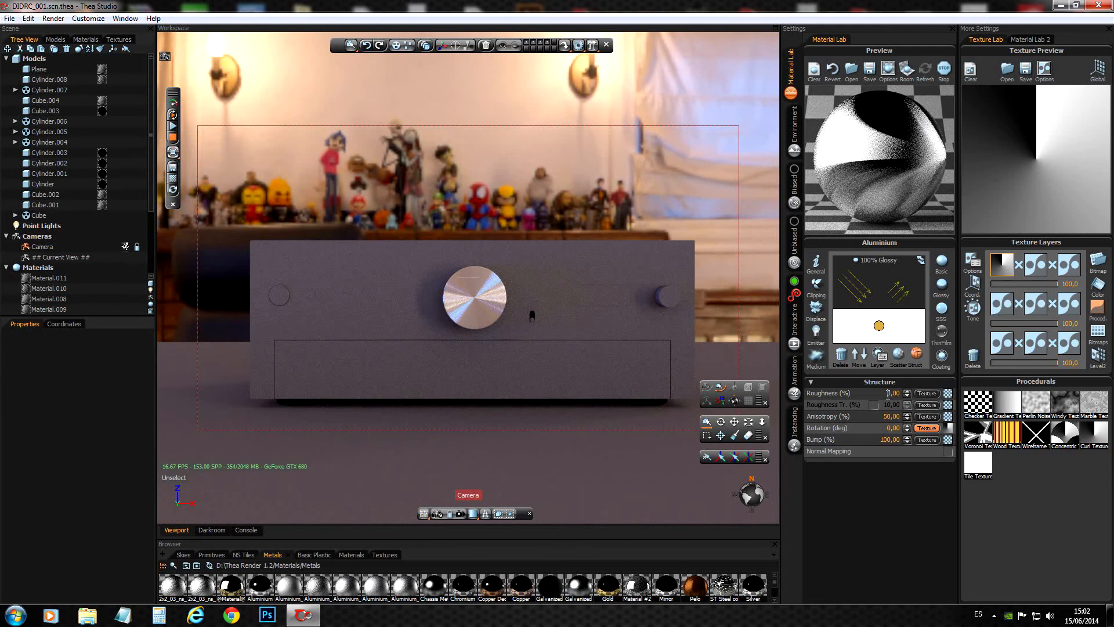
pyautogui.write('1')
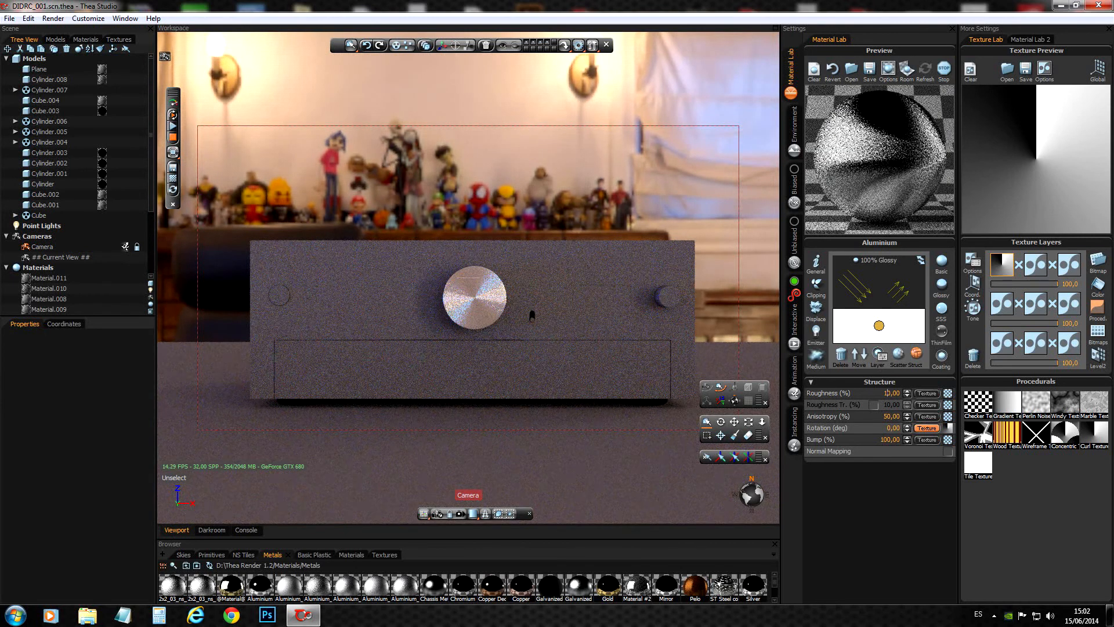
pyautogui.press('BackSpace')
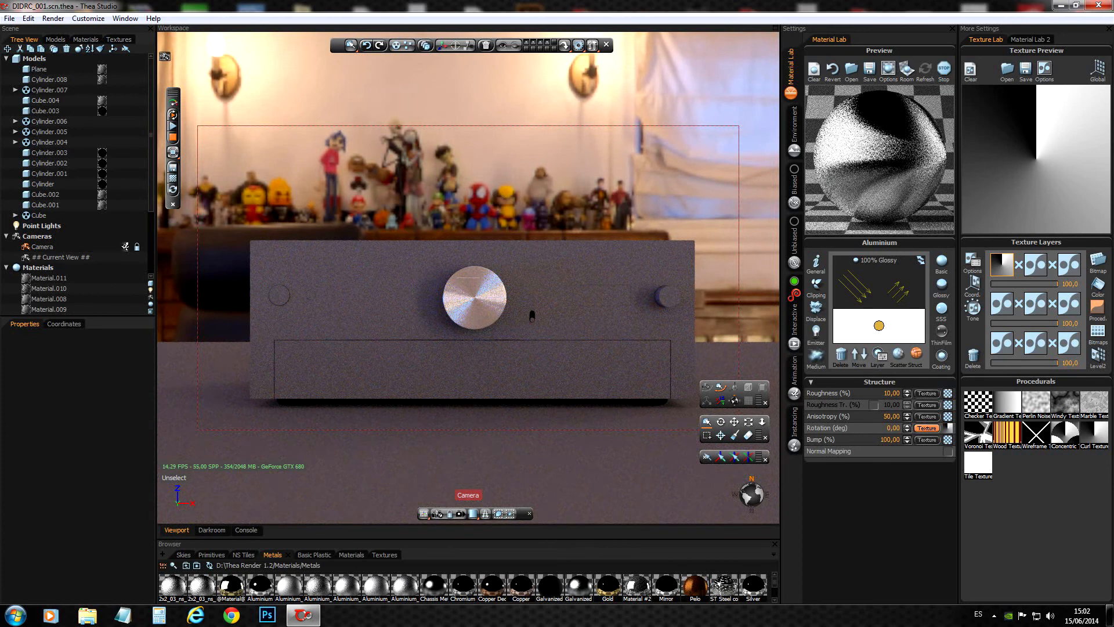
pyautogui.write('2')
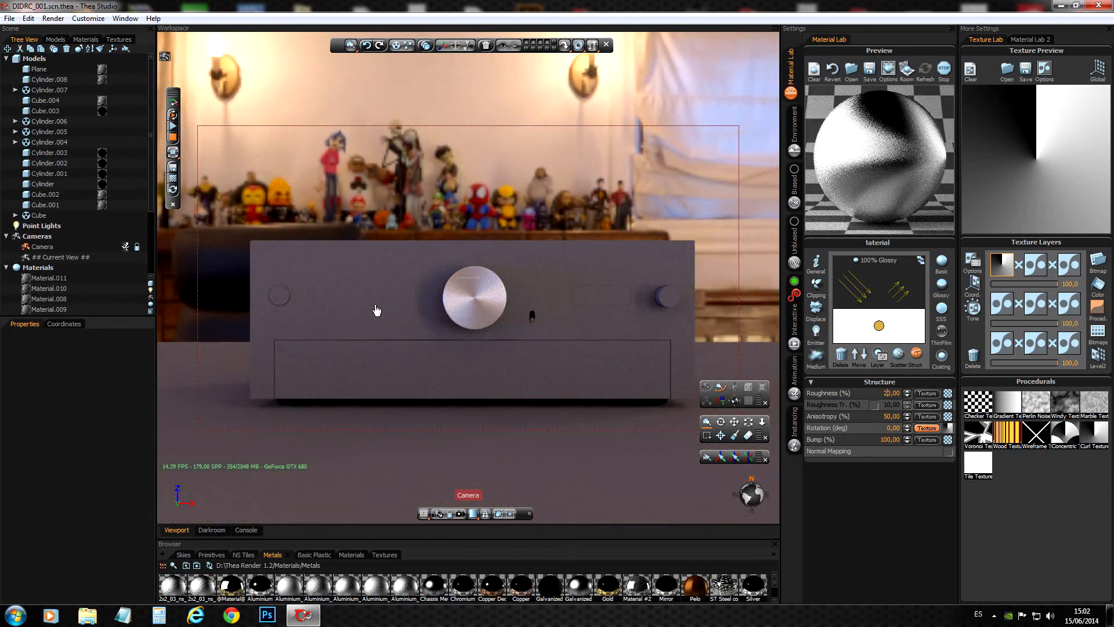
# - Apply the Aluminium metal material to the Cube front panel and set its anisotropy to 50%
pyautogui.click(376, 310)
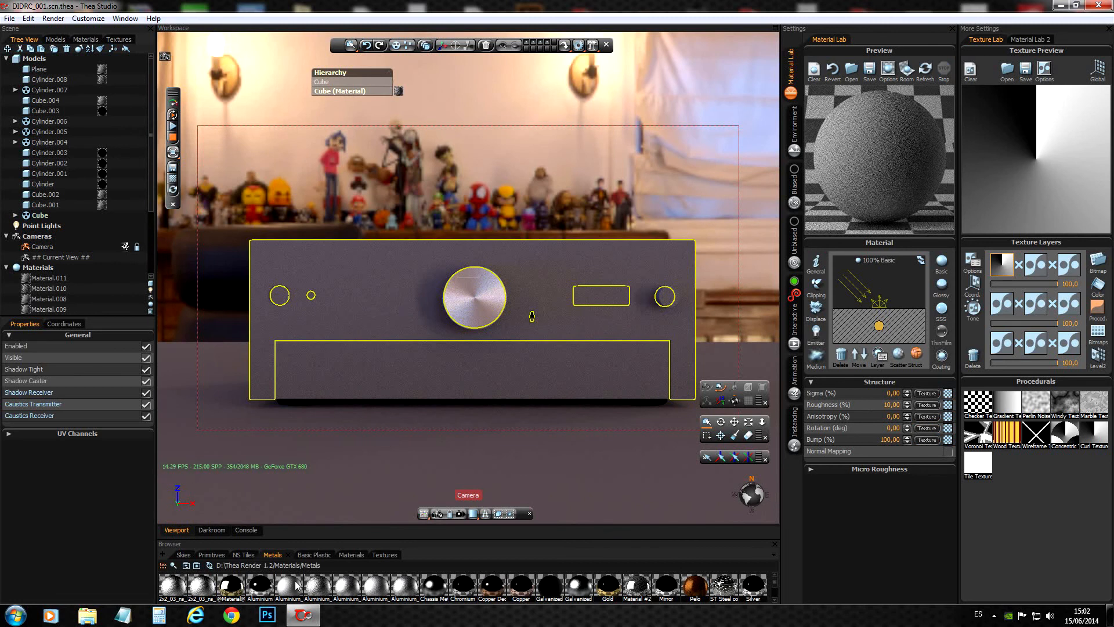
pyautogui.moveTo(261, 585); pyautogui.dragTo(264, 588)
pyautogui.moveTo(718, 374); pyautogui.dragTo(378, 306)
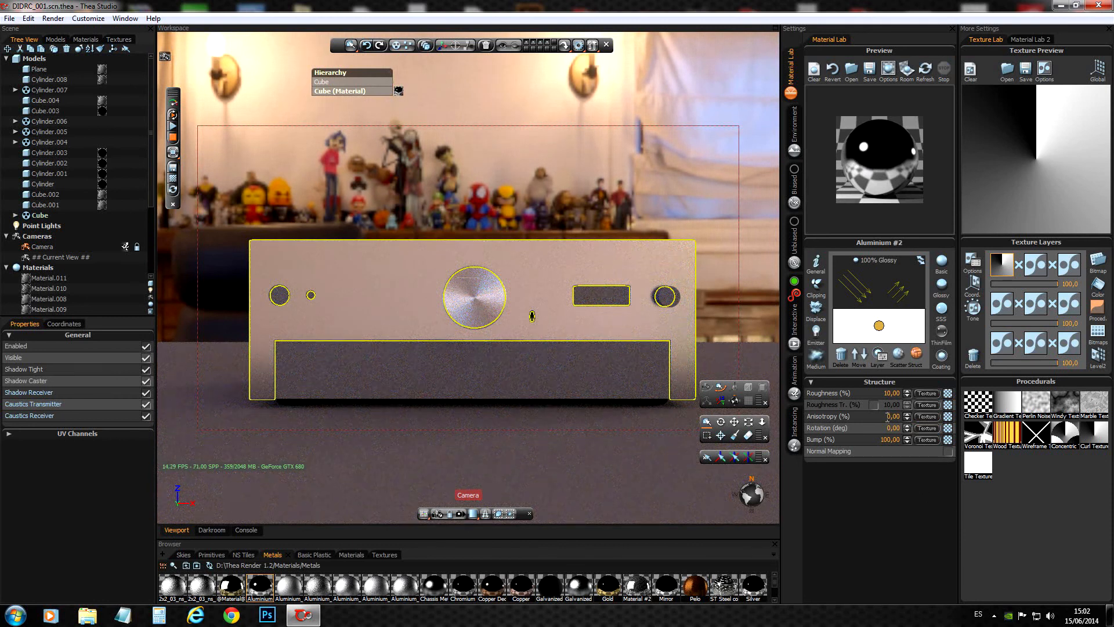
pyautogui.click(887, 417)
pyautogui.write('5')
pyautogui.press('Return')
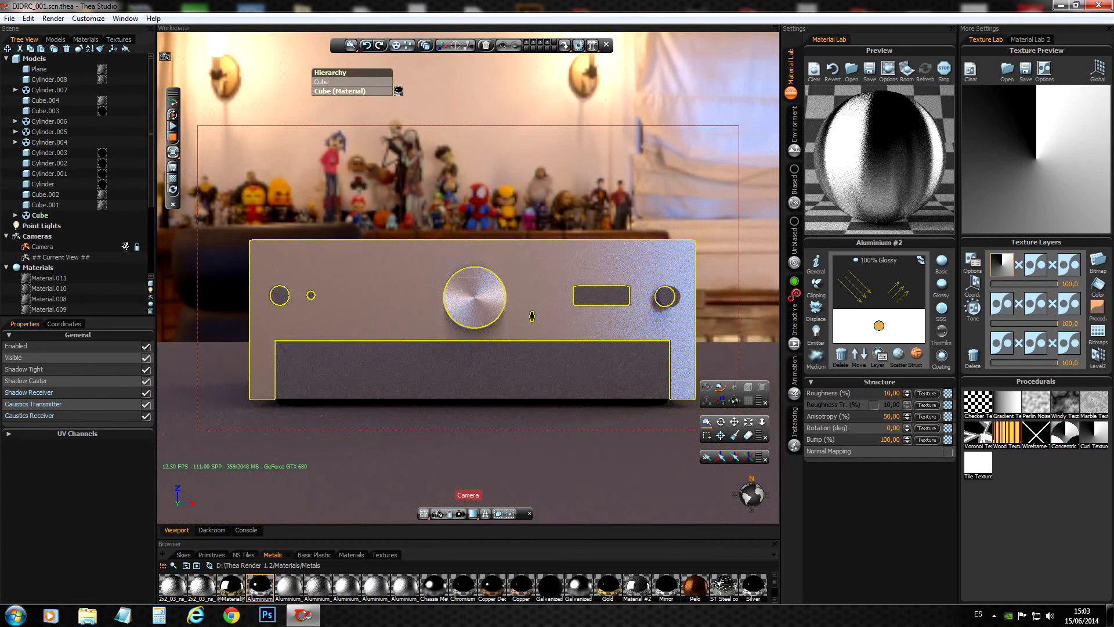
# - Assign the Concentric procedural texture to the front panel material's anisotropy rotation
pyautogui.click(927, 428)
pyautogui.click(1005, 272)
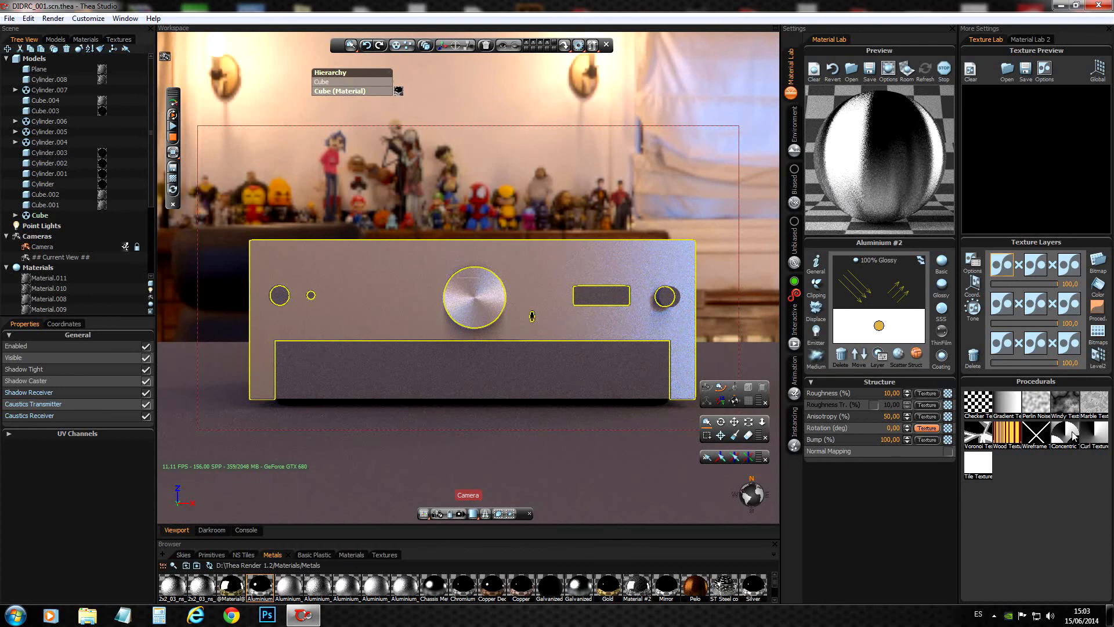
pyautogui.moveTo(1073, 436); pyautogui.dragTo(999, 268)
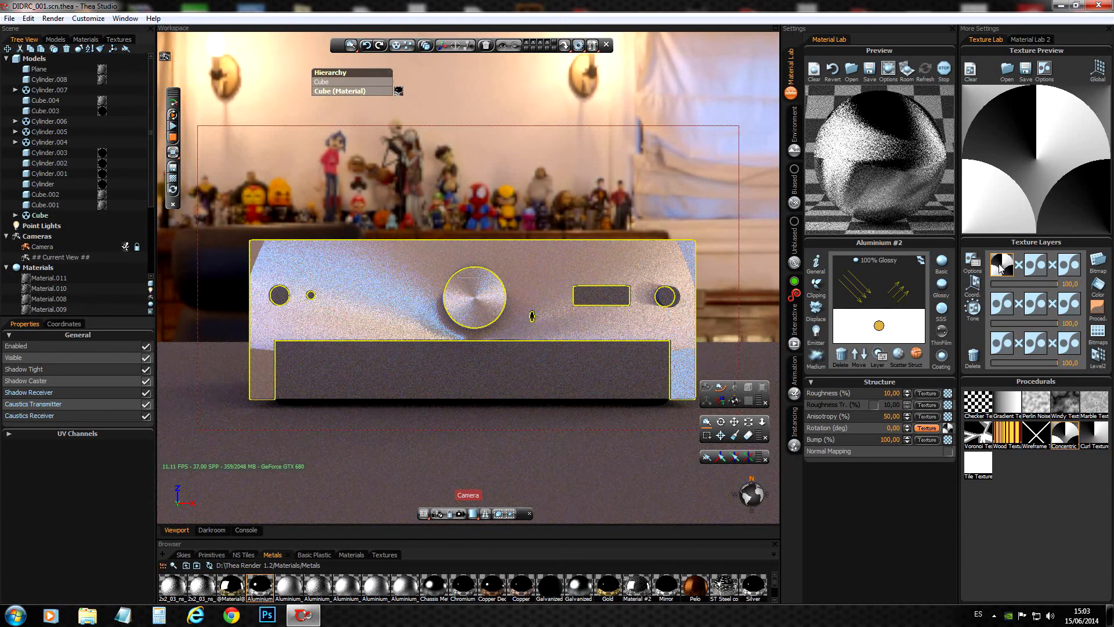
# - Set the Concentric texture's overall coordinate scale to 15
pyautogui.click(973, 283)
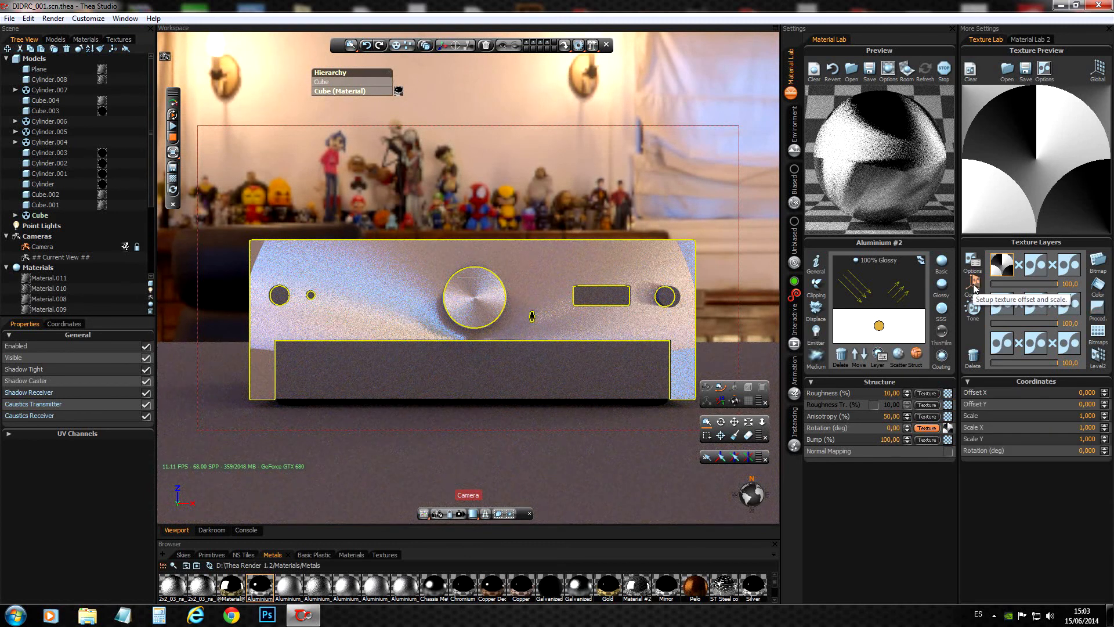
pyautogui.click(1083, 416)
pyautogui.write('5')
pyautogui.press('Return')
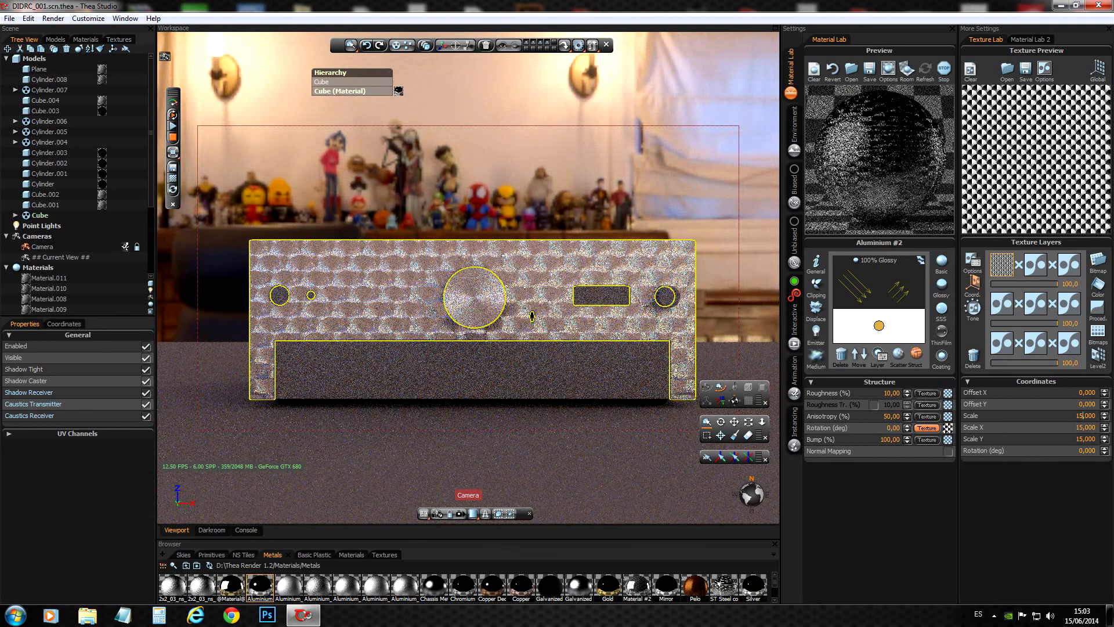